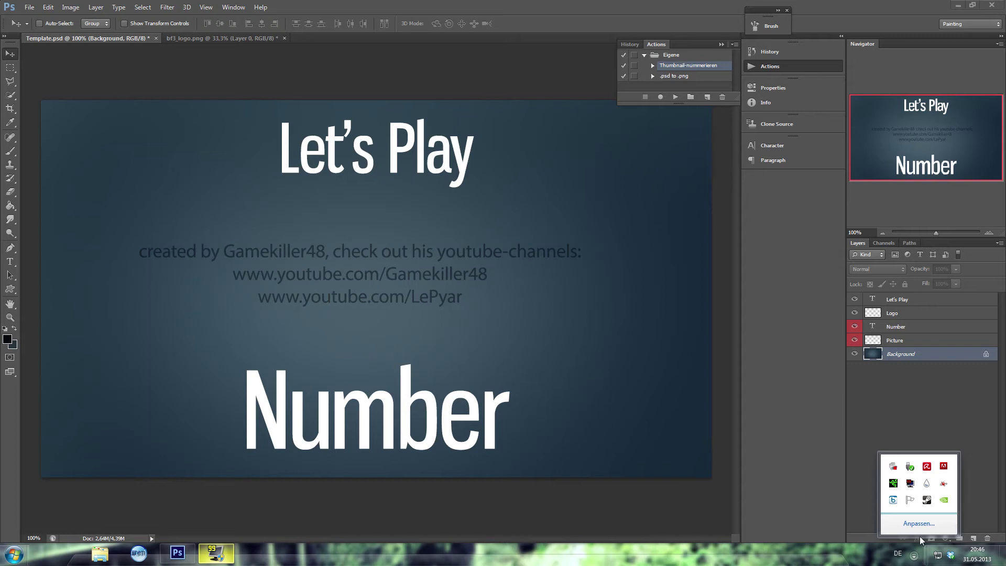
# Select the Number text layer and try moving it toward the top left, then undo.
pyautogui.click(762, 393)
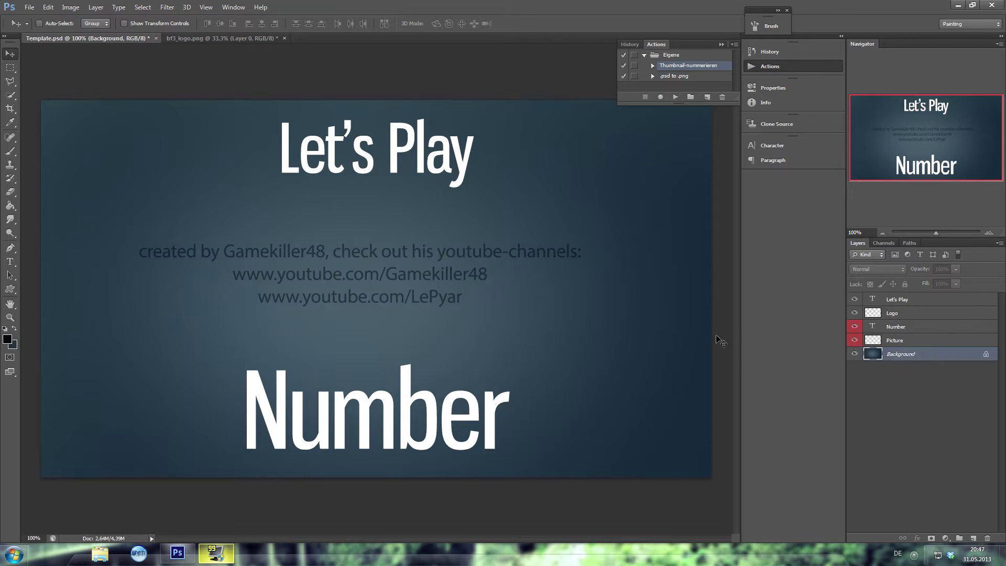
pyautogui.click(899, 345)
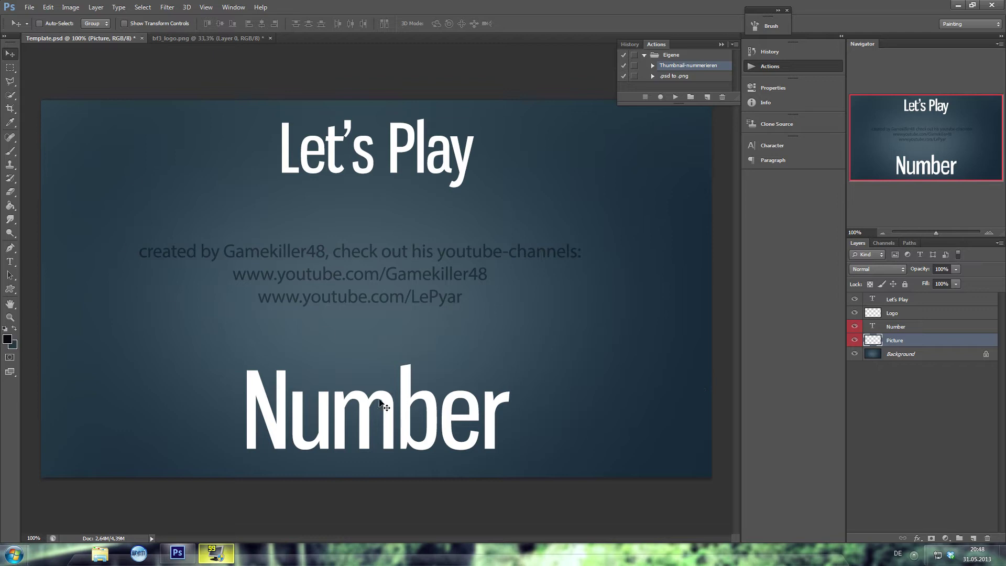
pyautogui.click(892, 327)
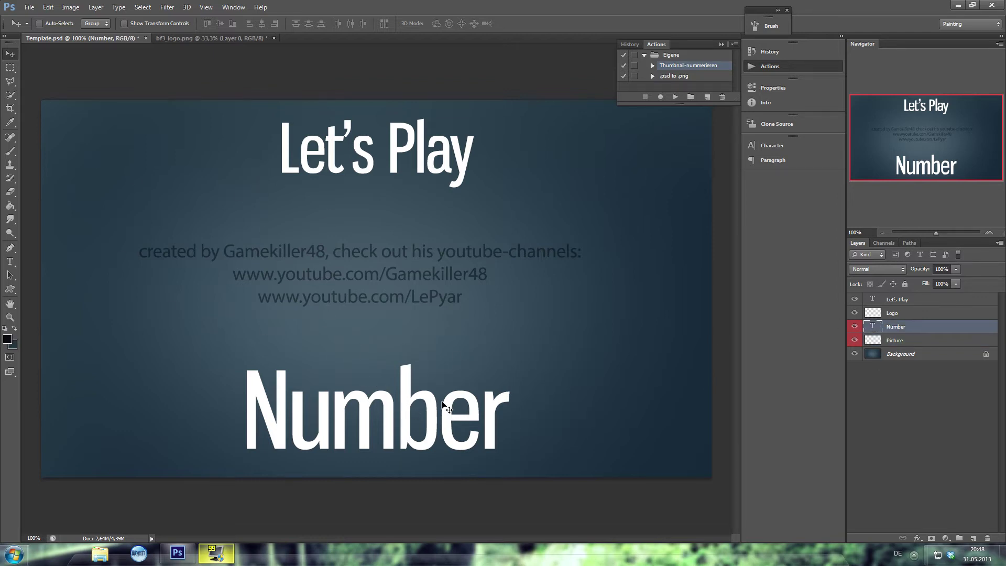
pyautogui.moveTo(392, 422)
pyautogui.mouseDown()
pyautogui.moveTo(235, 158)
pyautogui.moveTo(189, 335)
pyautogui.mouseUp()
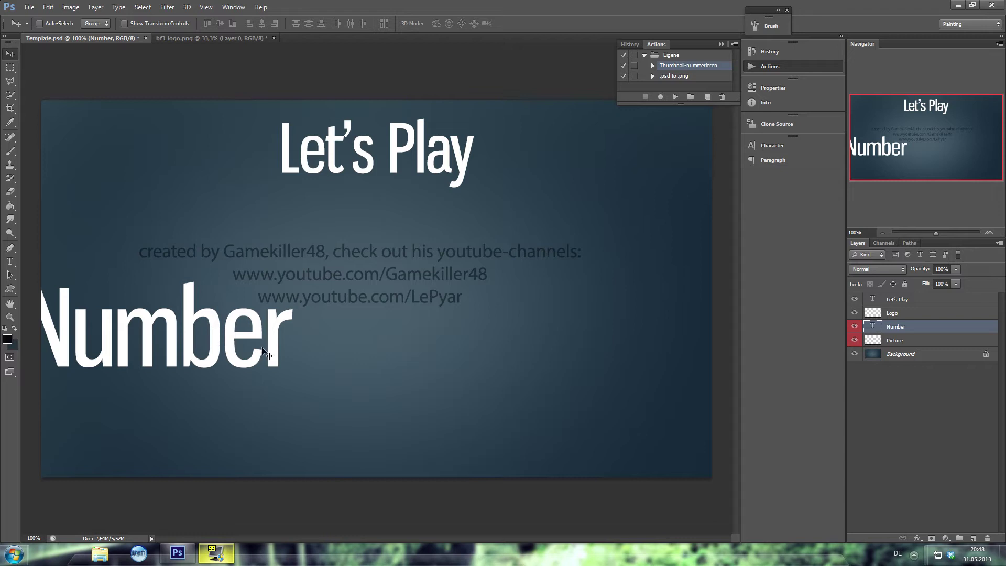
pyautogui.hotkey('ctrl', 'z')
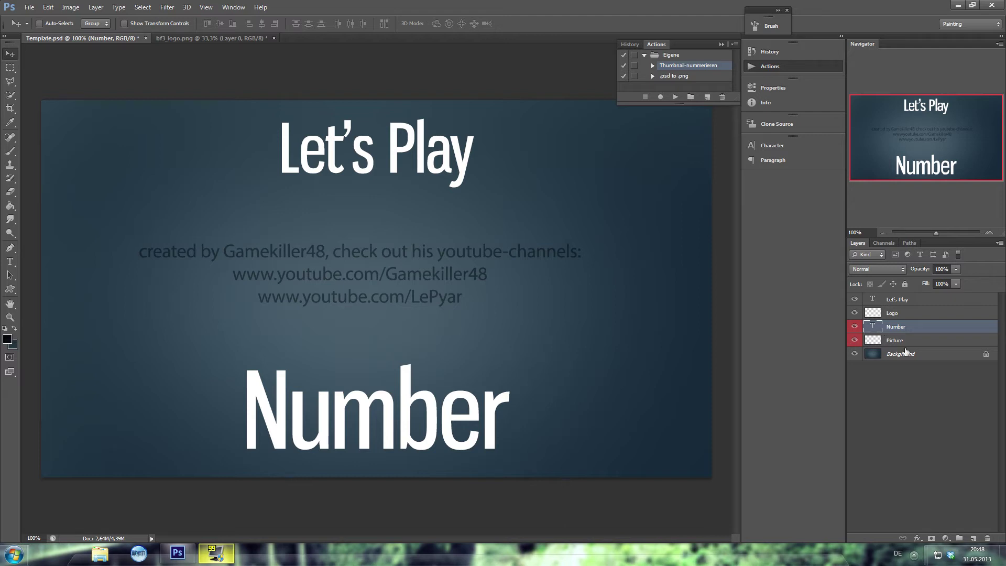
# Paste the copied layer style onto the Number title and reselect its text.
pyautogui.rightClick(896, 328)
pyautogui.click(795, 398)
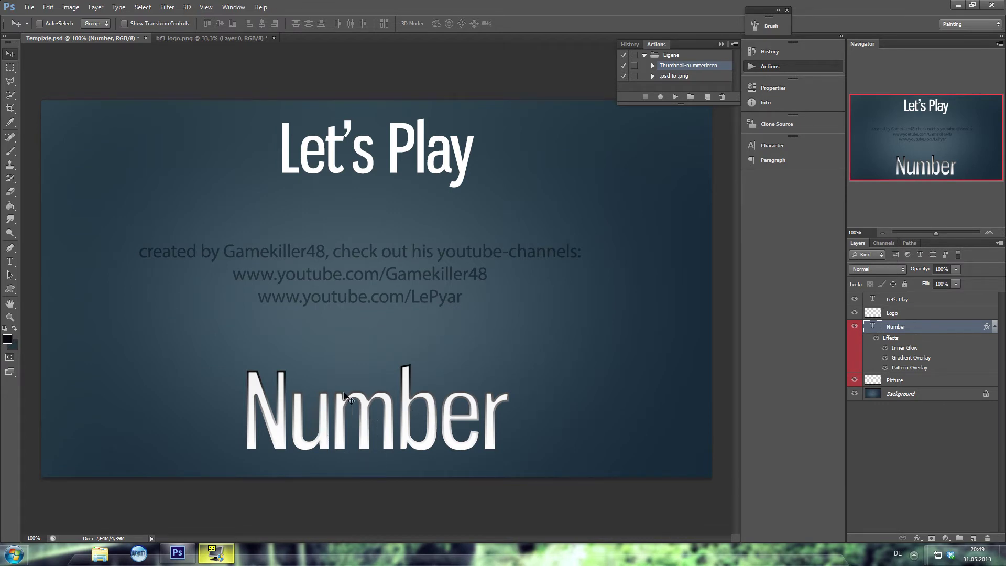
pyautogui.click(10, 261)
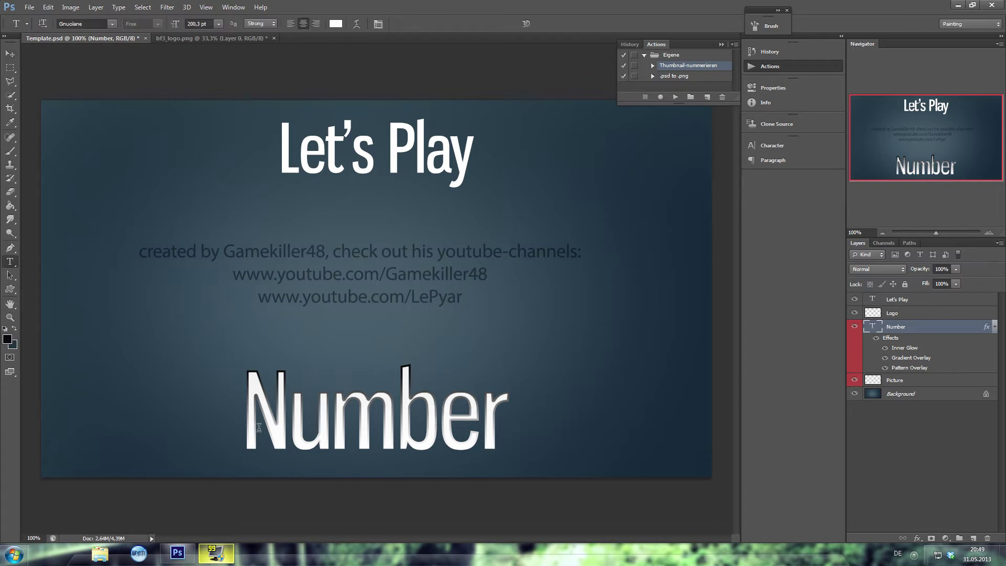
pyautogui.moveTo(250, 425); pyautogui.dragTo(565, 433)
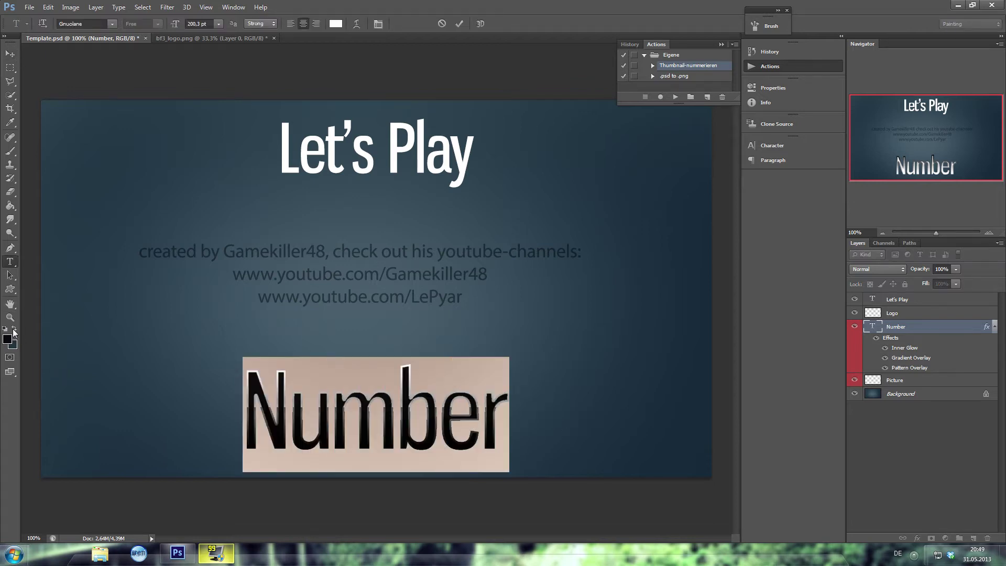
pyautogui.click(10, 54)
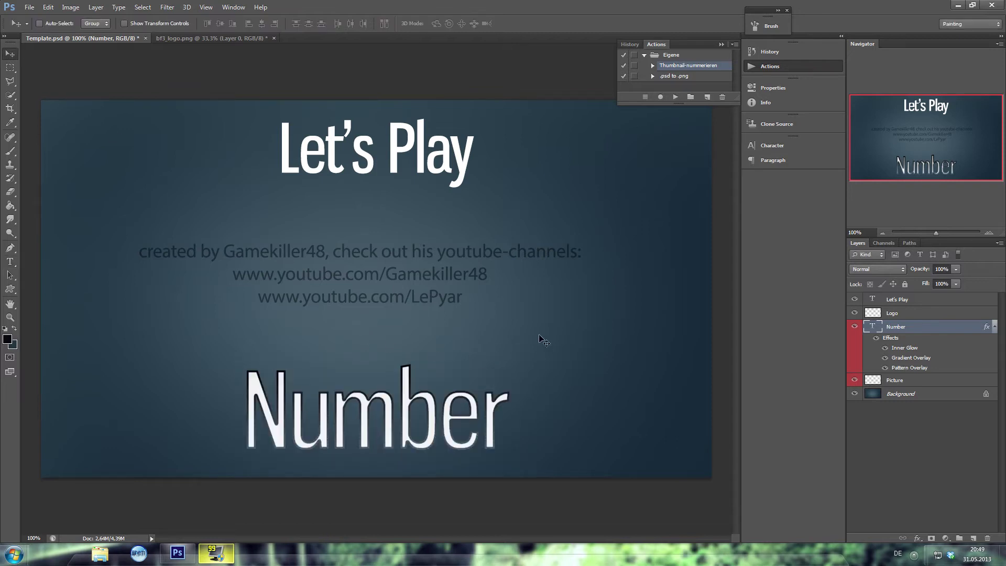
# Paste the same inner glow, gradient and pattern style onto the Let's Play title.
pyautogui.click(904, 303)
pyautogui.rightClick(907, 301)
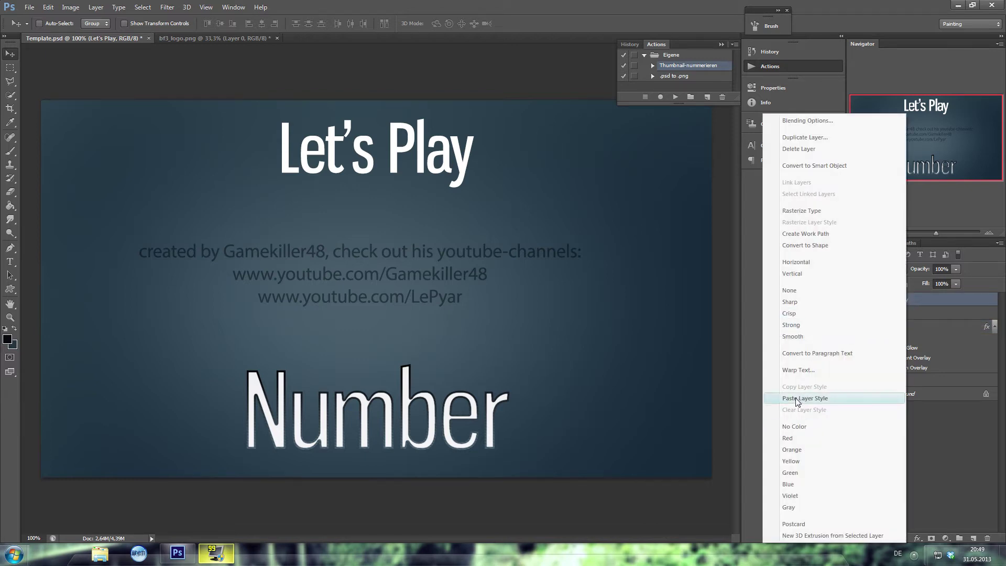
pyautogui.click(805, 399)
pyautogui.click(10, 262)
pyautogui.click(304, 155)
pyautogui.hotkey('ctrl', 'a')
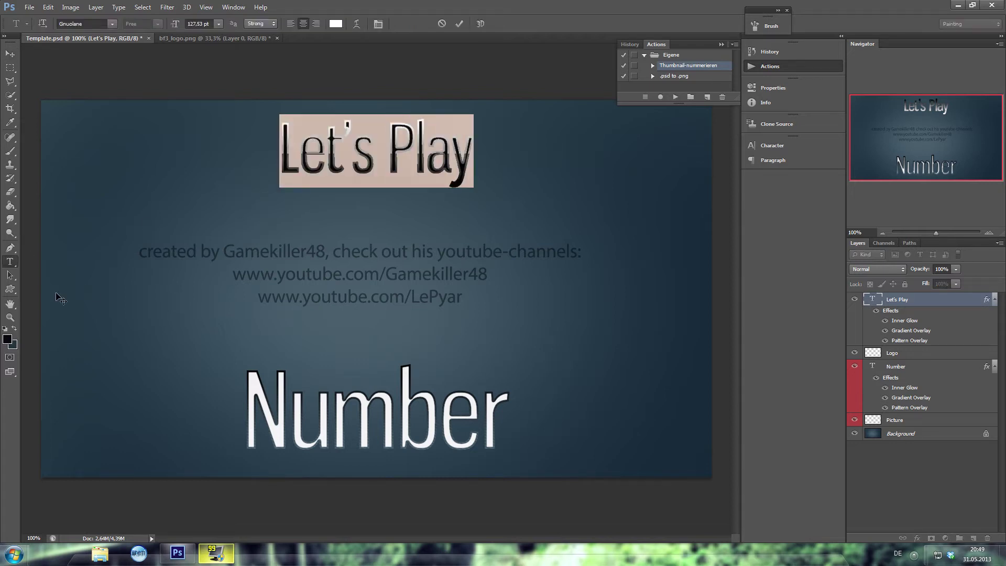
pyautogui.click(10, 53)
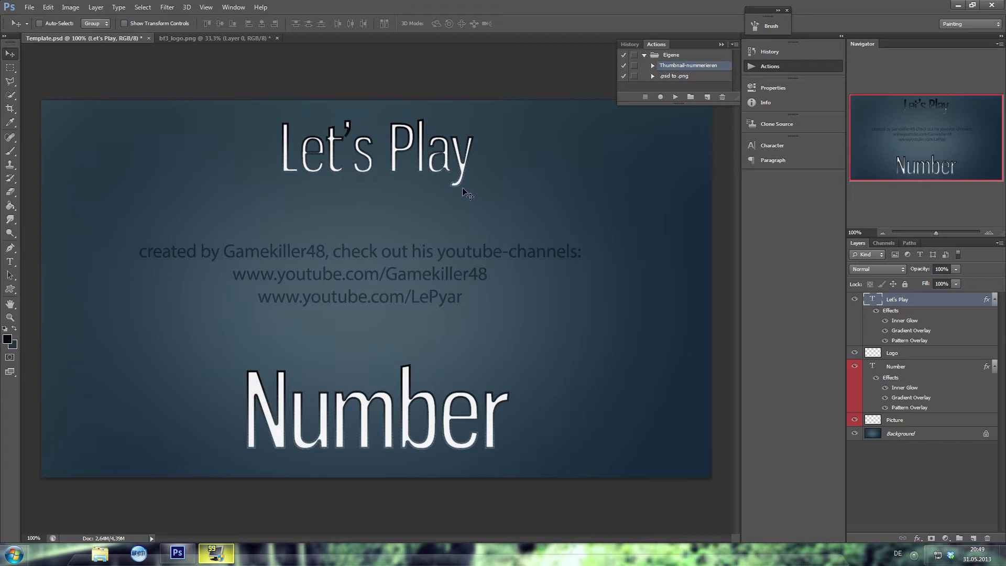
# Scale the Let's Play title to about 161% and nudge it slightly down.
pyautogui.hotkey('ctrl', 't')
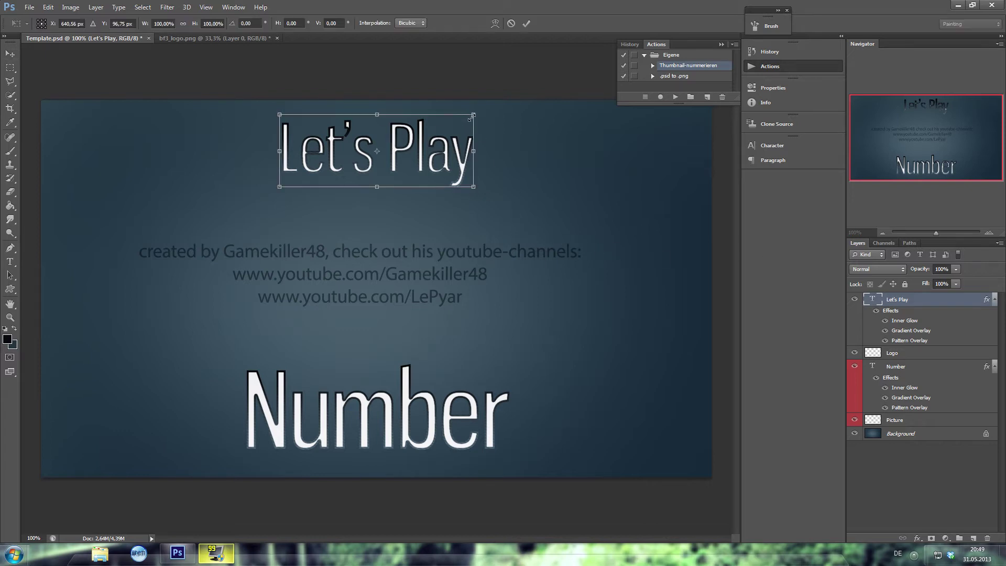
pyautogui.moveTo(472, 116); pyautogui.dragTo(533, 93)
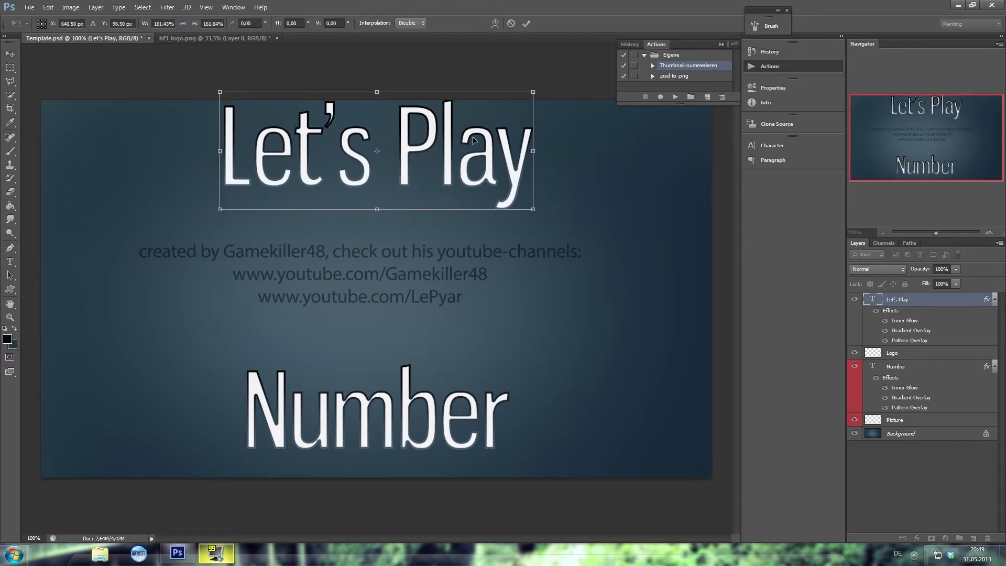
pyautogui.moveTo(474, 140); pyautogui.dragTo(469, 149)
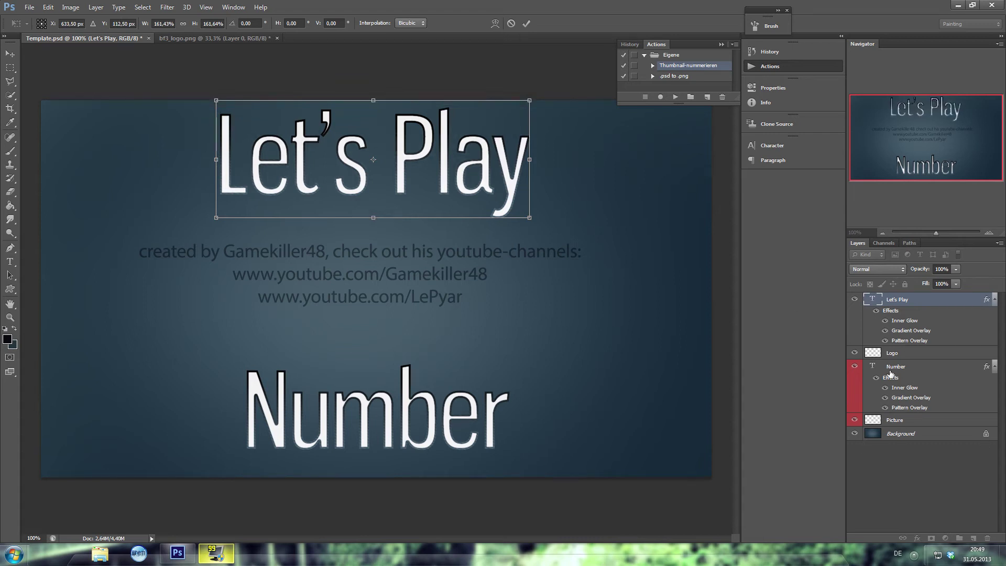
pyautogui.press('Return')
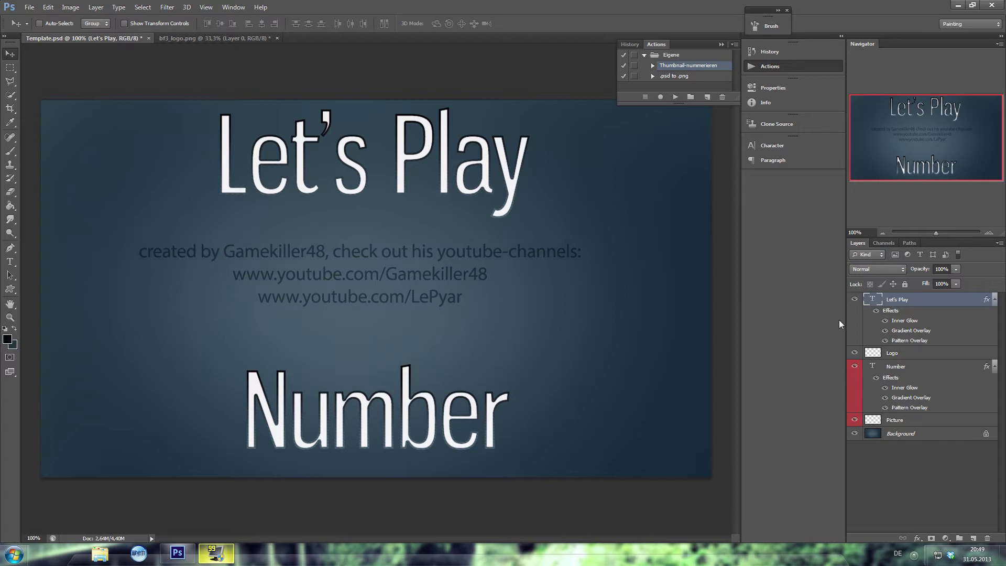
pyautogui.click(868, 355)
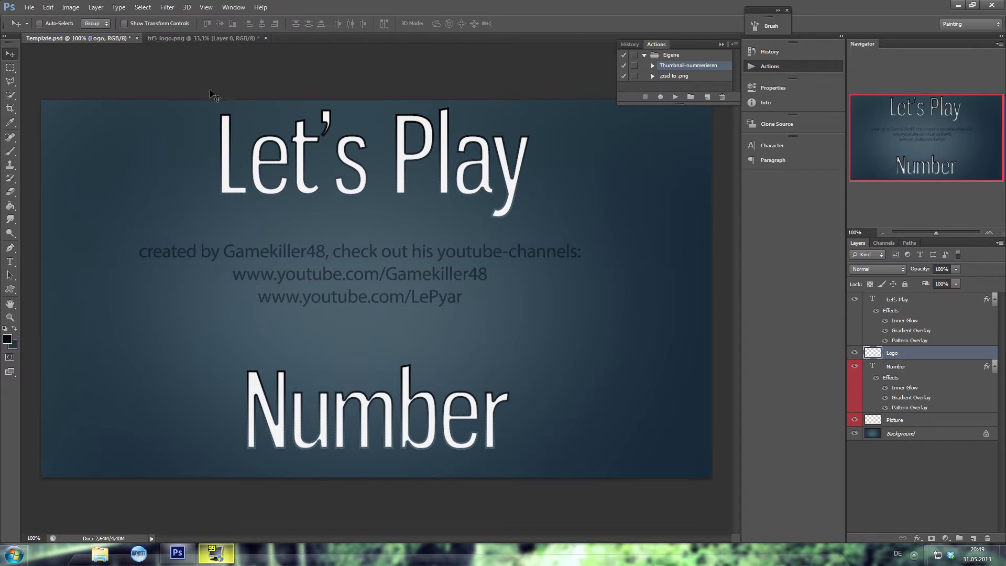
# Copy the Battlefield 3 logo from bf3_logo.png into the thumbnail and shrink it to about 20%.
pyautogui.click(179, 40)
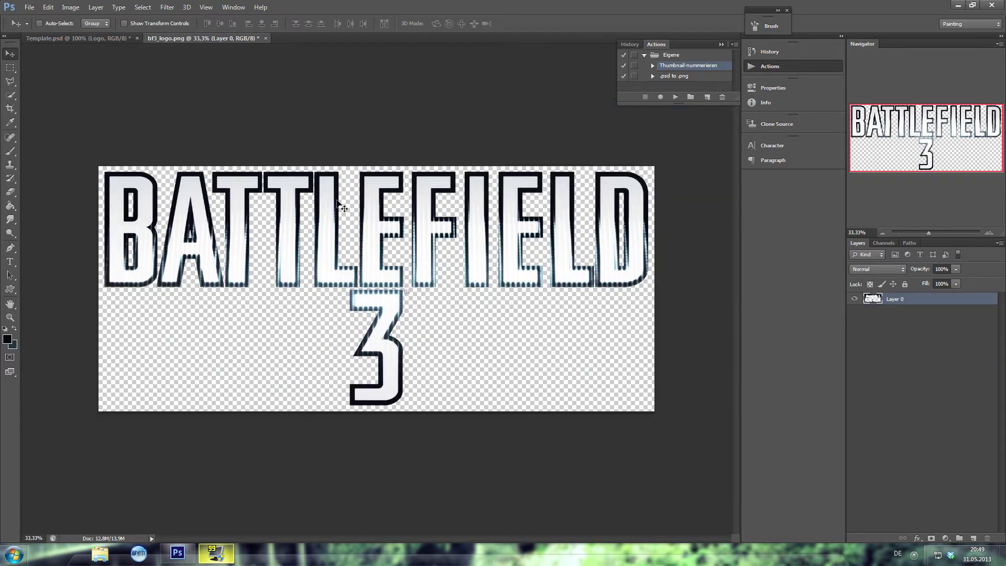
pyautogui.moveTo(338, 217)
pyautogui.mouseDown()
pyautogui.moveTo(26, 23)
pyautogui.moveTo(617, 336)
pyautogui.mouseUp()
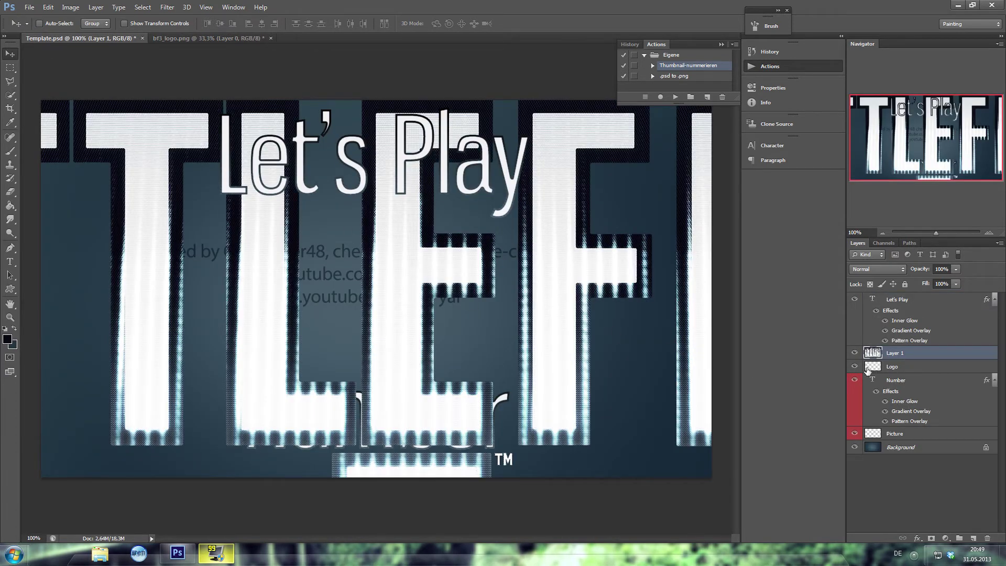
pyautogui.moveTo(942, 233); pyautogui.dragTo(926, 233)
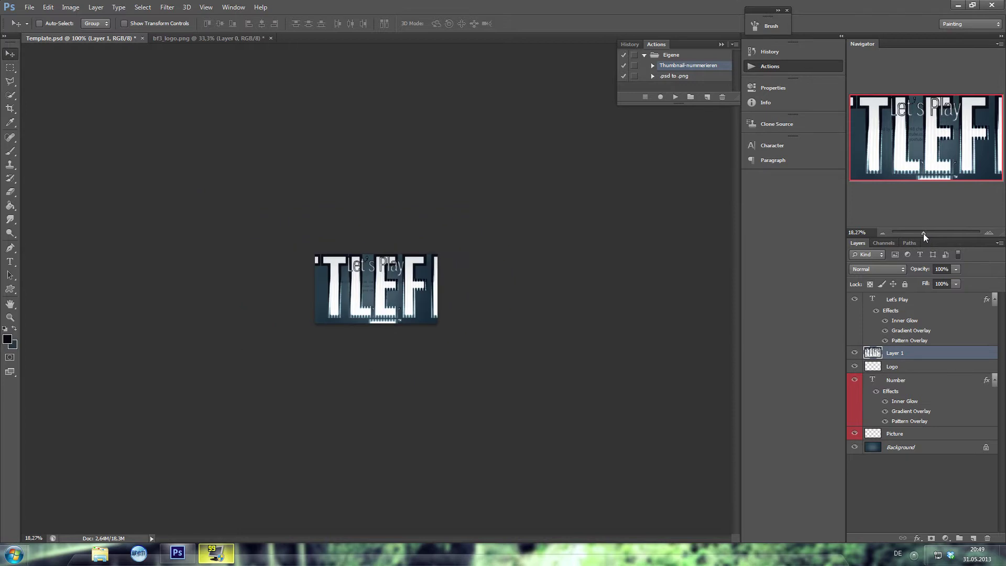
pyautogui.hotkey('ctrl', 't')
pyautogui.moveTo(532, 253)
pyautogui.mouseDown()
pyautogui.moveTo(410, 303)
pyautogui.moveTo(384, 286)
pyautogui.mouseUp()
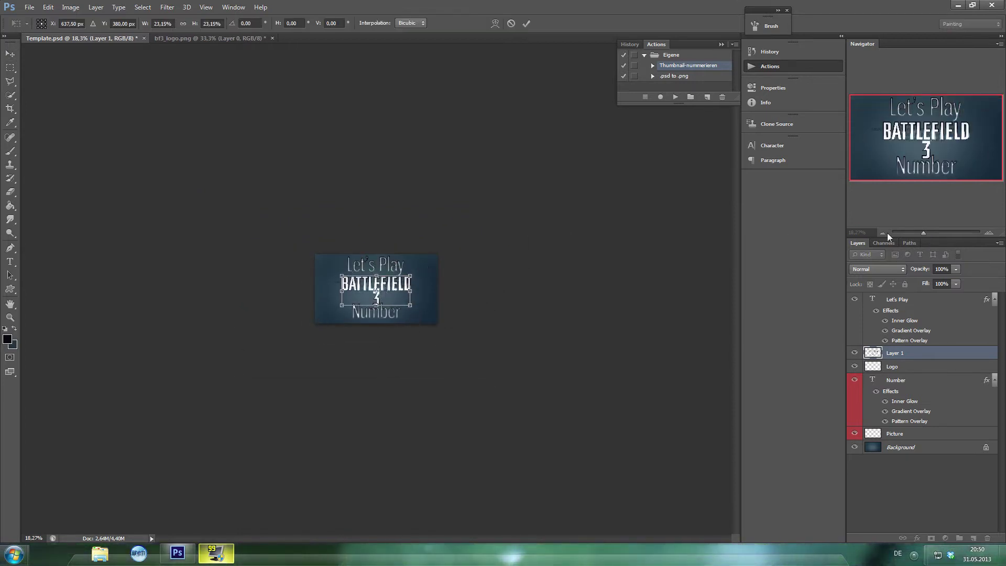
pyautogui.moveTo(924, 233); pyautogui.dragTo(935, 233)
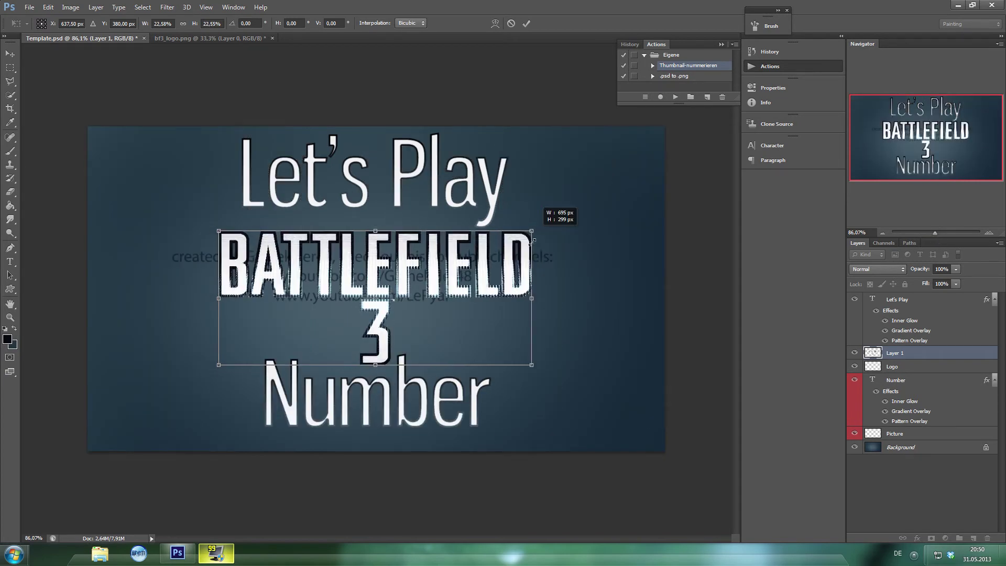
pyautogui.moveTo(537, 229); pyautogui.dragTo(517, 237)
pyautogui.press('Return')
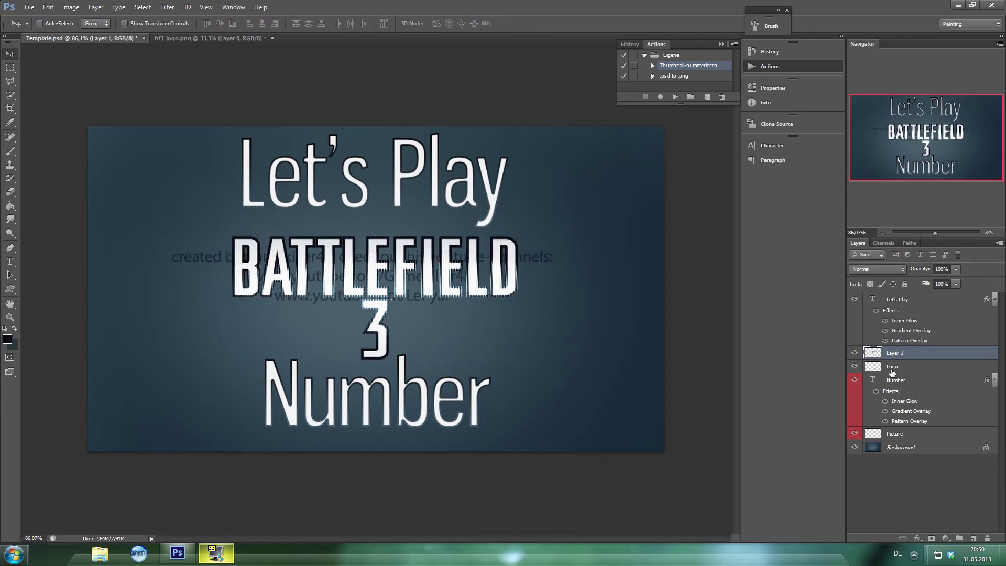
# Remove the old Logo layer and return the view to 100% zoom.
pyautogui.click(892, 368)
pyautogui.keyDown('ctrl'); pyautogui.click(898, 355); pyautogui.keyUp('ctrl')
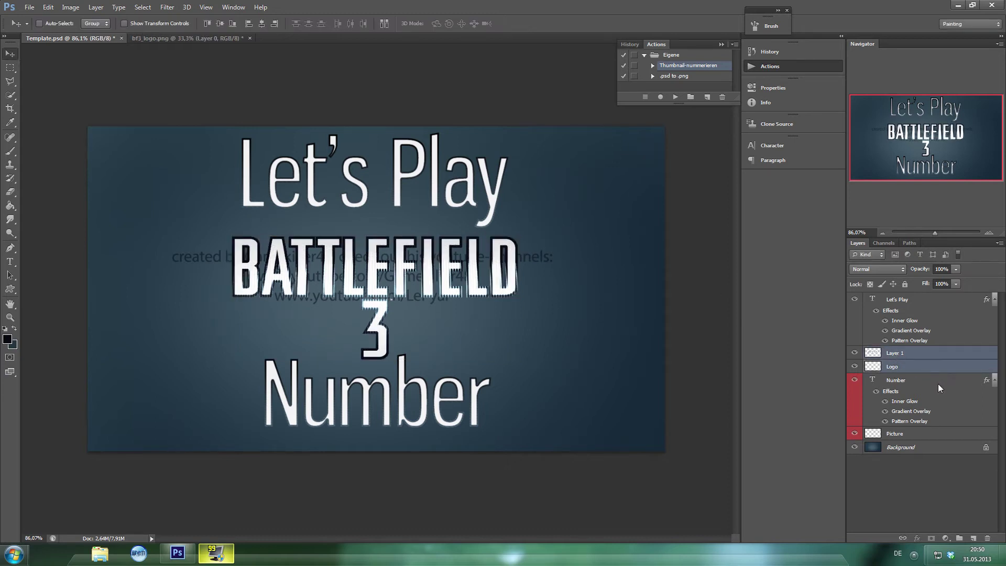
pyautogui.hotkey('ctrl', 'e')
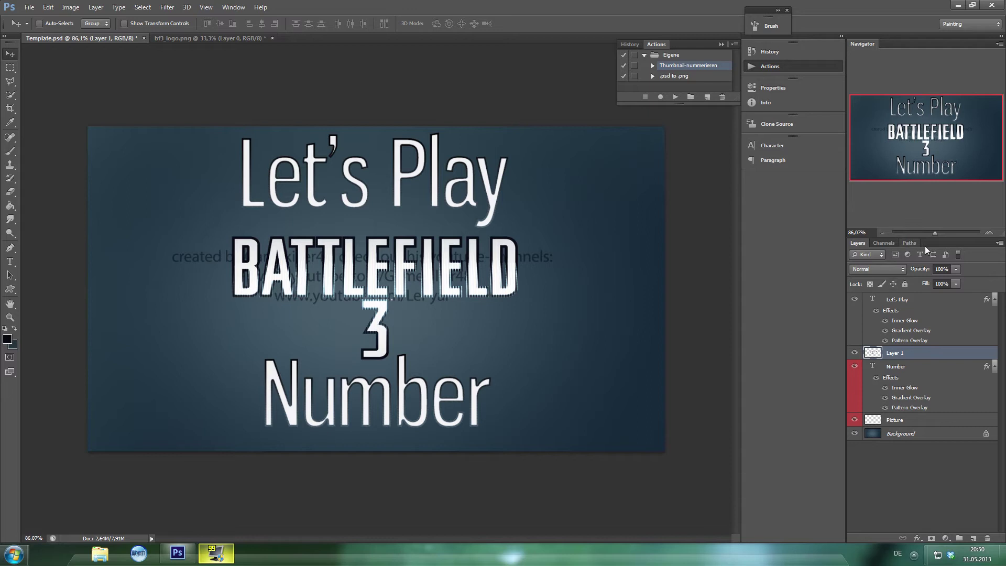
pyautogui.moveTo(936, 234); pyautogui.dragTo(940, 234)
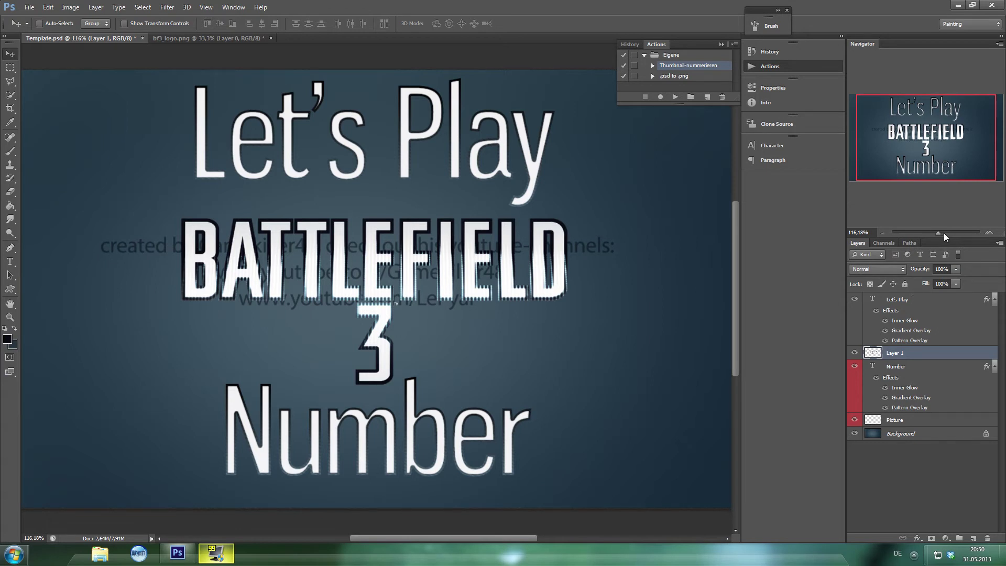
pyautogui.moveTo(944, 233); pyautogui.dragTo(936, 232)
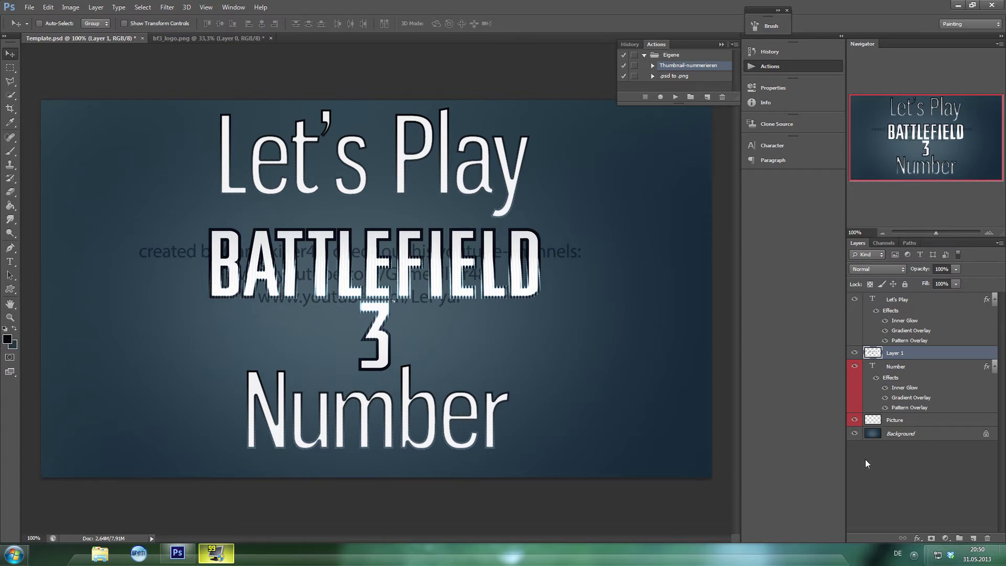
pyautogui.click(914, 439)
# Make the empty Picture layer active after briefly selecting Background and Number.
pyautogui.click(859, 434)
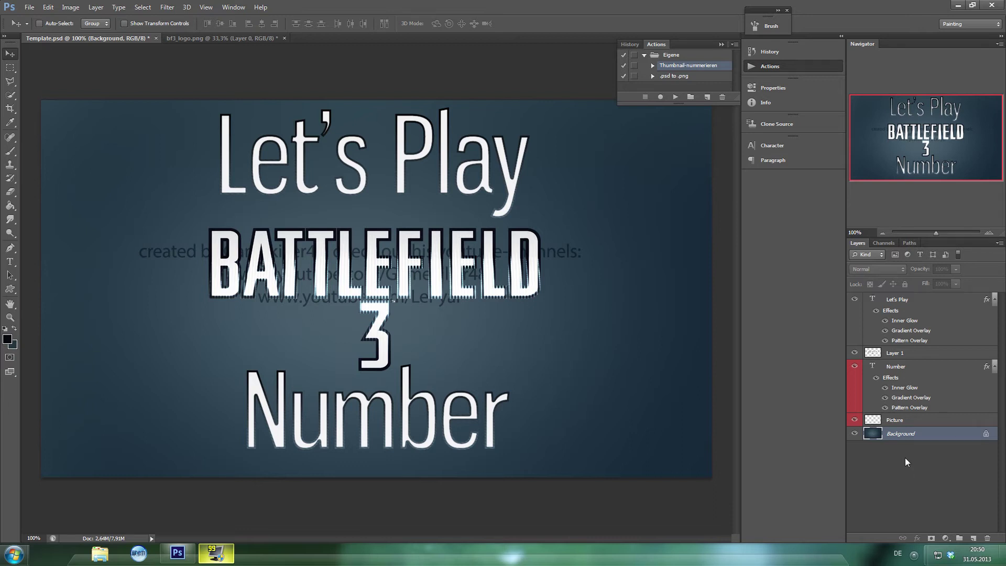
pyautogui.click(901, 368)
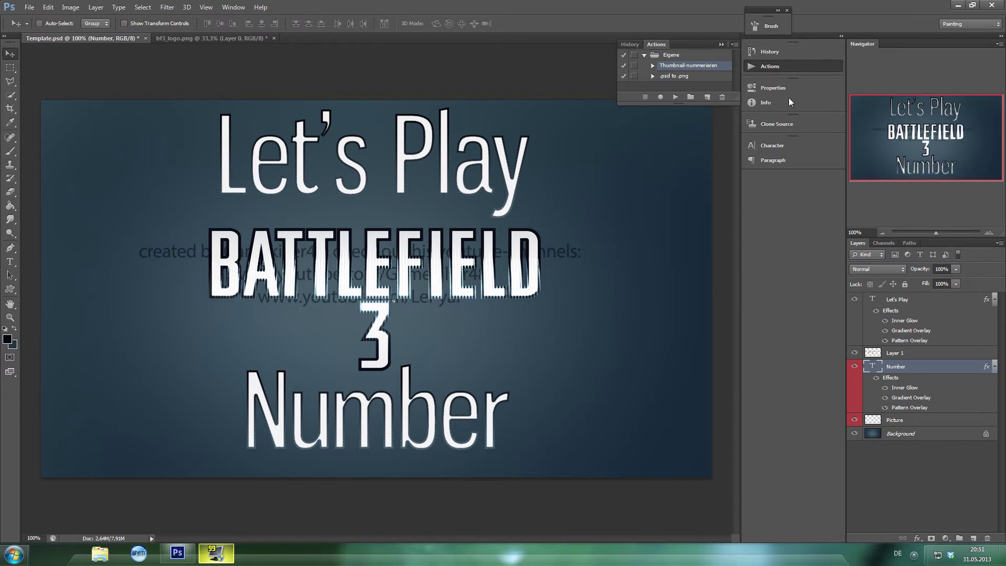
pyautogui.click(902, 421)
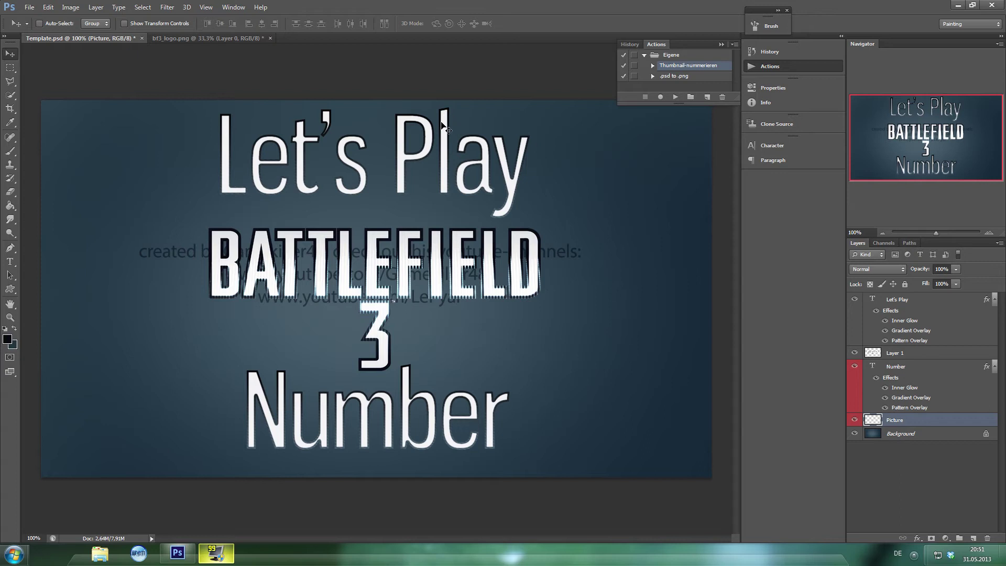
# Open the file browser and navigate into Thumbnail-Folder's pictures folder.
pyautogui.click(29, 7)
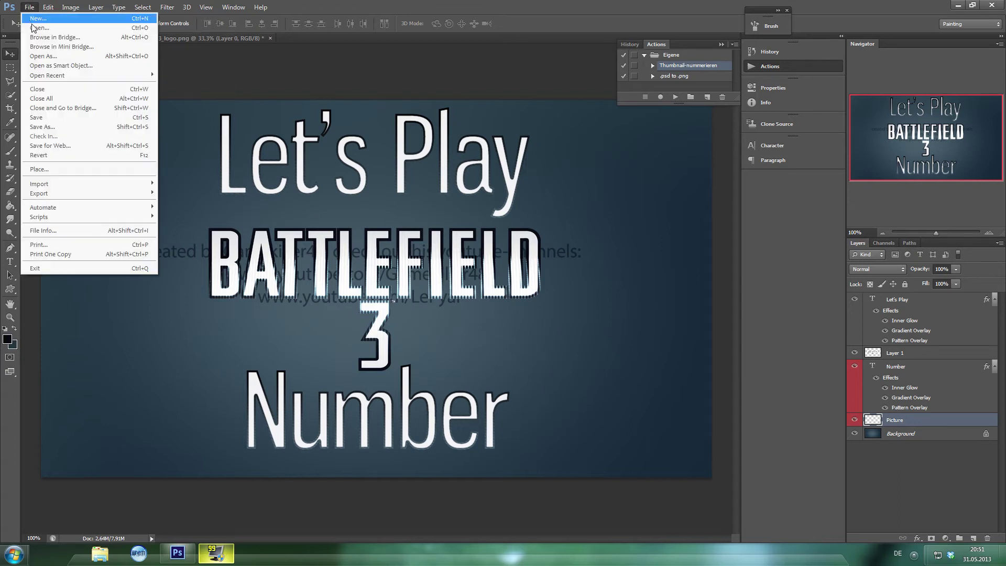
pyautogui.click(33, 28)
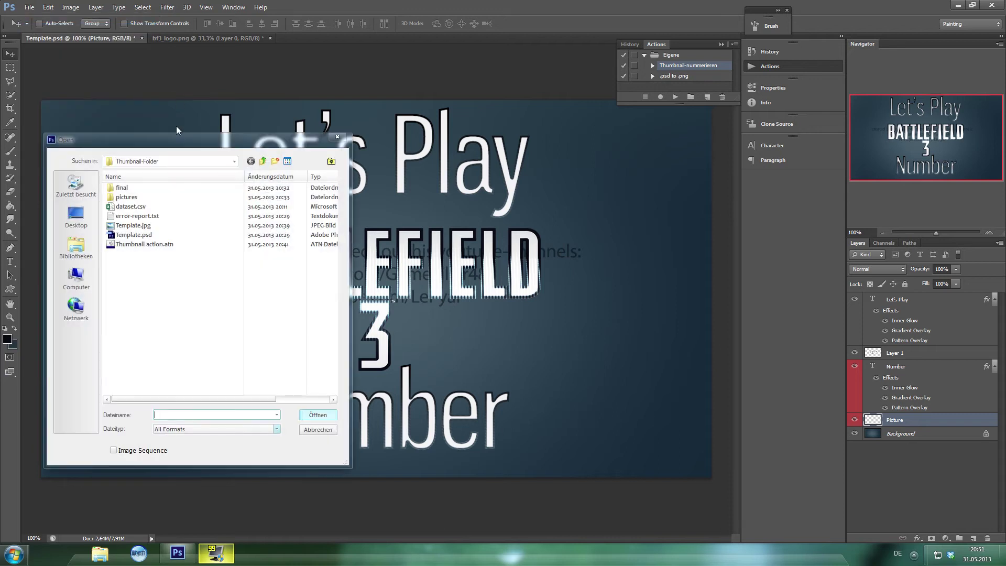
pyautogui.moveTo(176, 140); pyautogui.dragTo(399, 134)
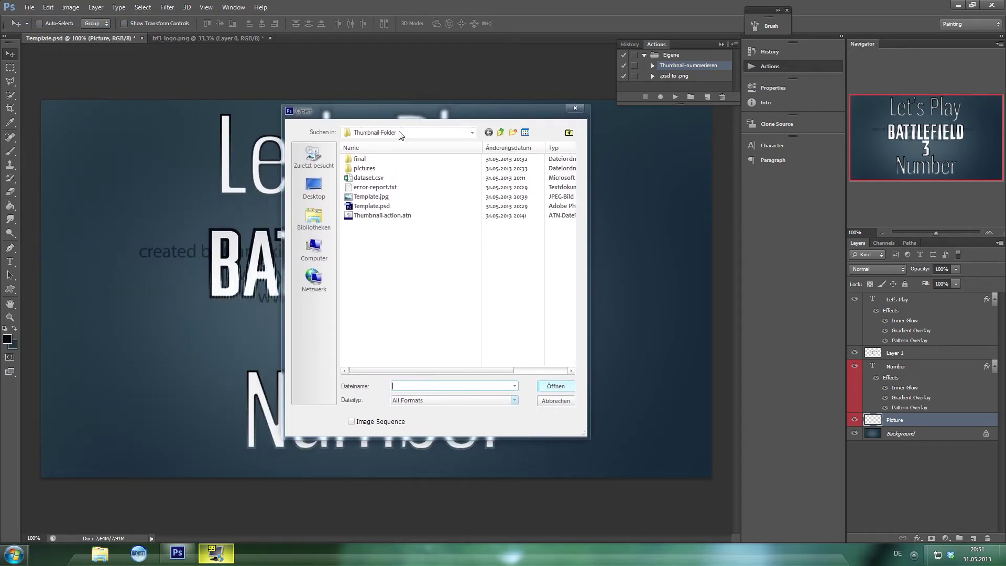
pyautogui.doubleClick(366, 161)
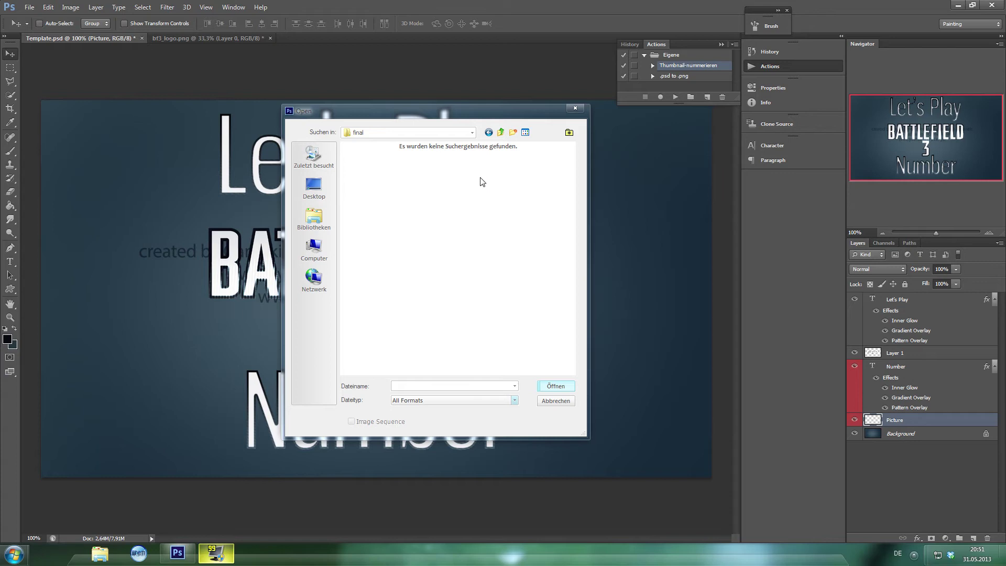
pyautogui.click(501, 133)
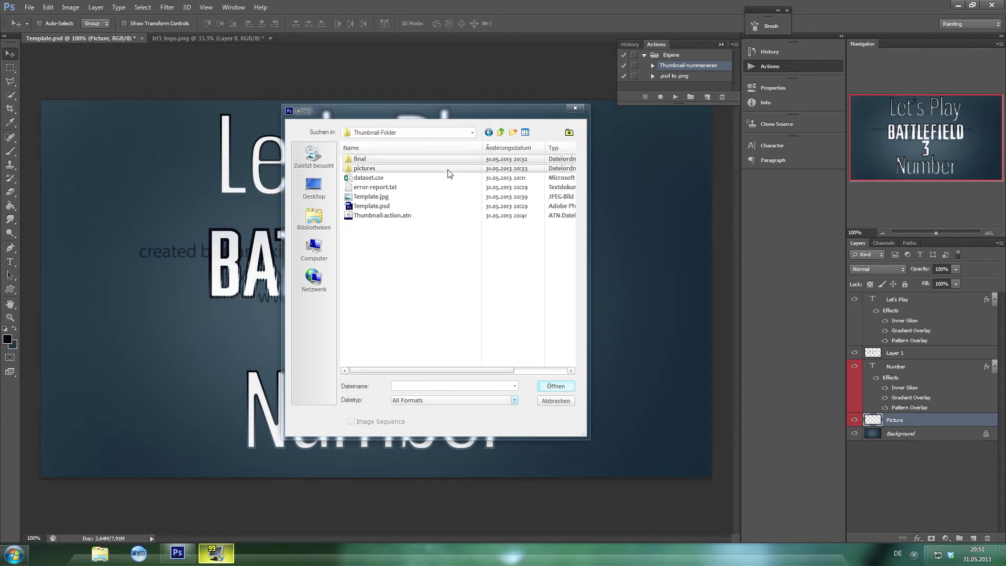
pyautogui.doubleClick(409, 169)
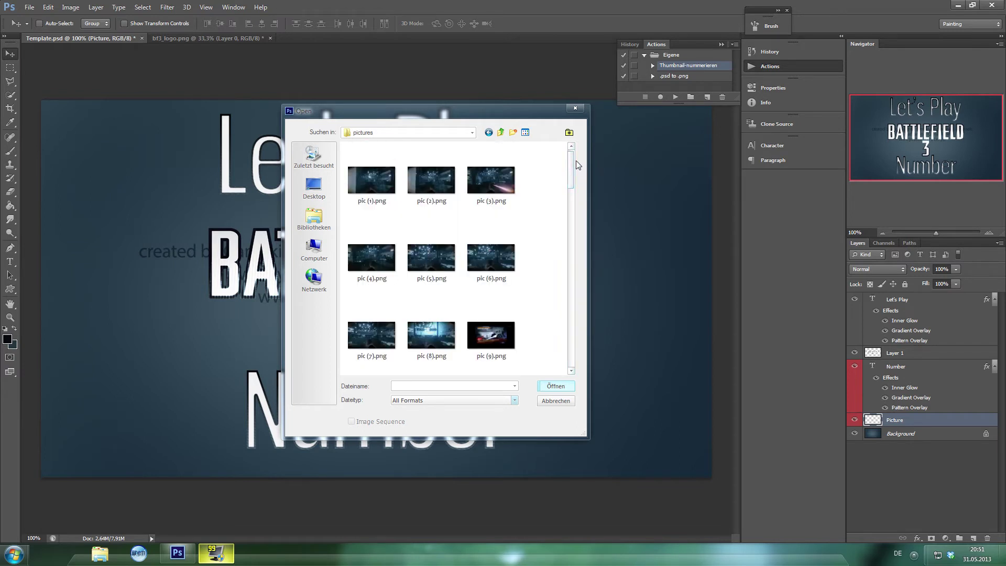
# Select all screenshots from pic (1) through pic (50) and rename them to 'pic'.
pyautogui.click(382, 172)
pyautogui.moveTo(572, 179); pyautogui.dragTo(561, 346)
pyautogui.scroll(-3, 562, 346)
pyautogui.keyDown('shift'); pyautogui.click(426, 351); pyautogui.keyUp('shift')
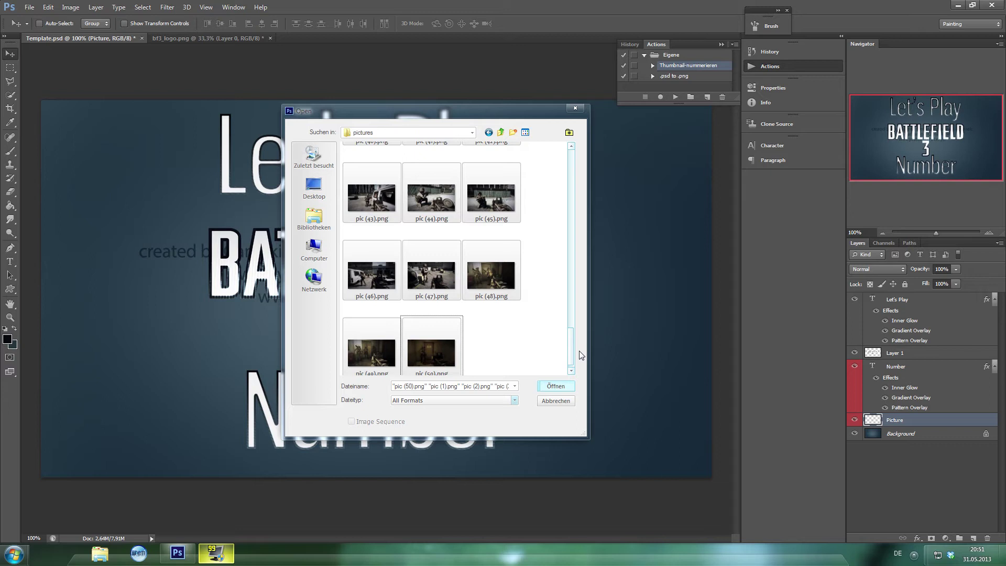
pyautogui.moveTo(571, 353); pyautogui.dragTo(575, 167)
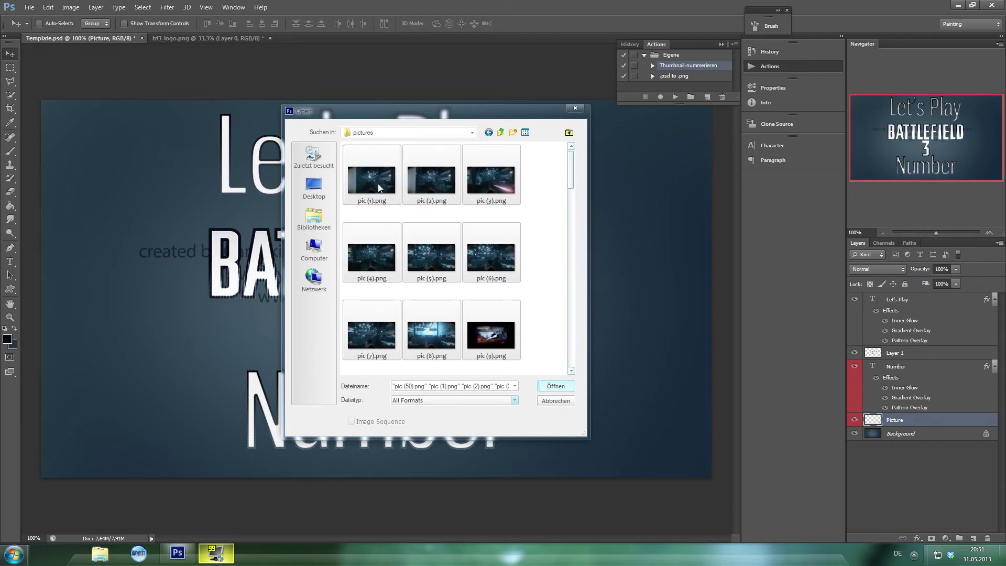
pyautogui.rightClick(376, 182)
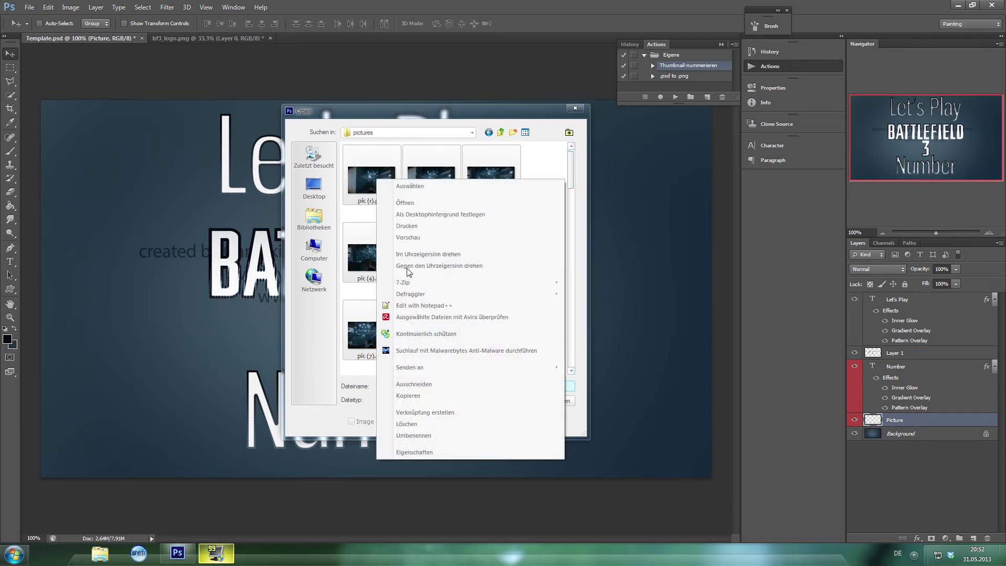
pyautogui.click(413, 436)
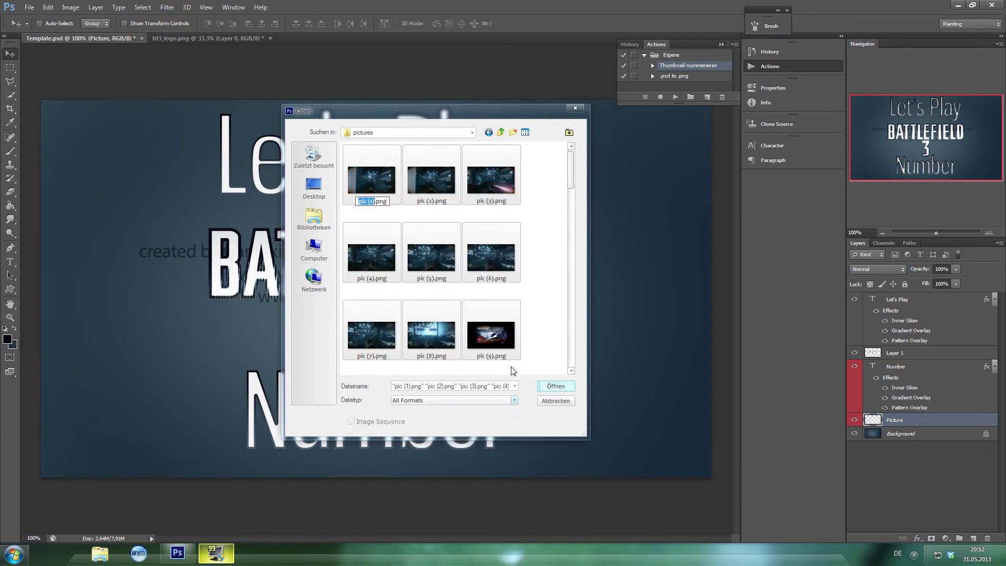
pyautogui.write('pic')
pyautogui.press('Return')
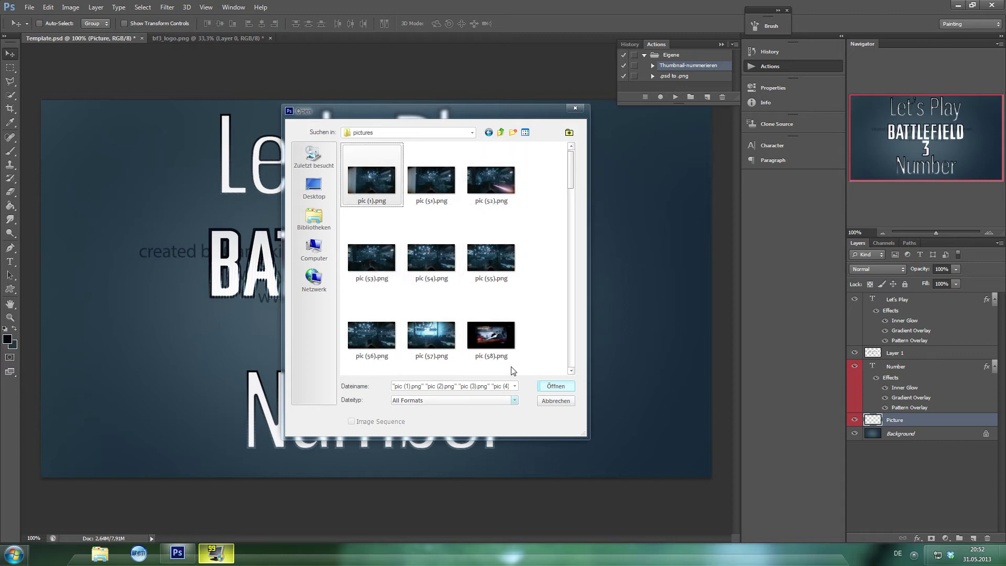
pyautogui.moveTo(576, 163)
pyautogui.mouseDown()
pyautogui.moveTo(570, 279)
pyautogui.moveTo(581, 367)
pyautogui.mouseUp()
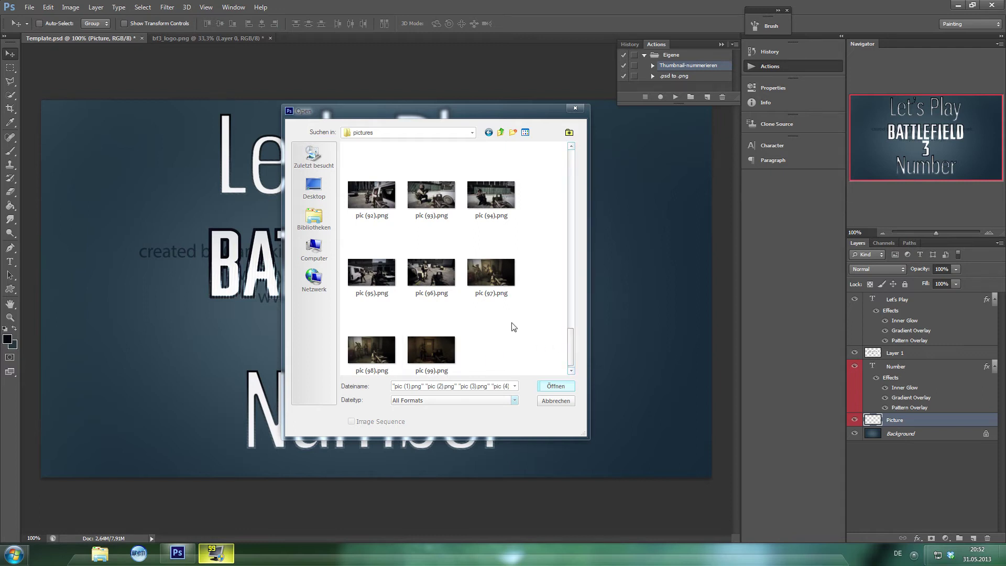
pyautogui.moveTo(571, 344); pyautogui.dragTo(556, 344)
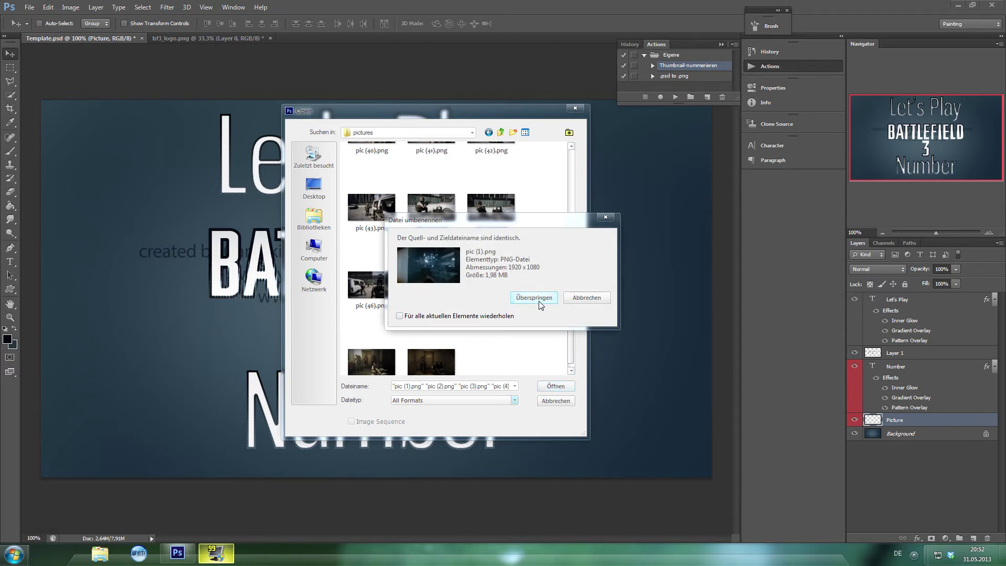
# Skip the duplicate-name conflict and check the pic (1) to pic (50) numbering.
pyautogui.click(539, 303)
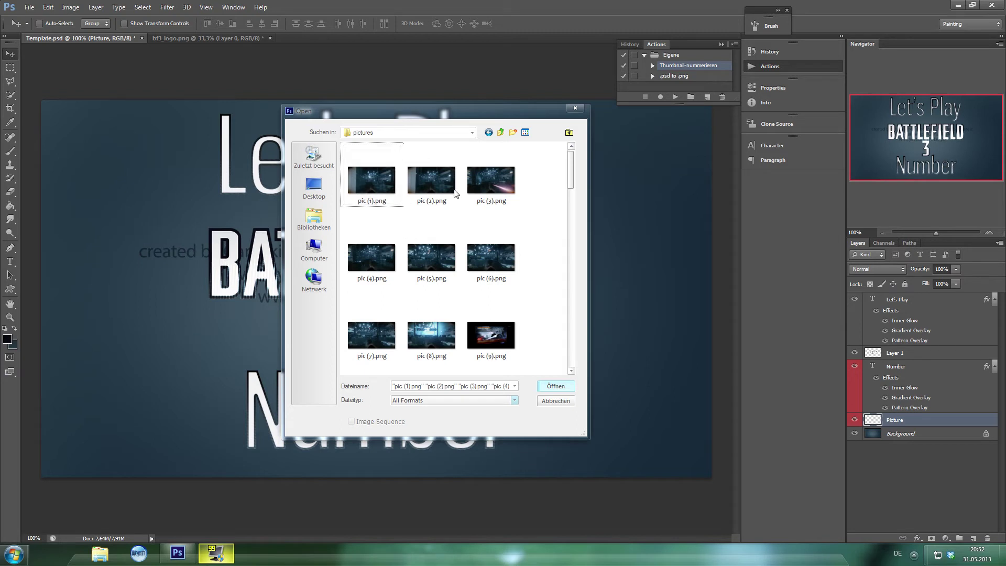
pyautogui.moveTo(572, 172); pyautogui.dragTo(570, 350)
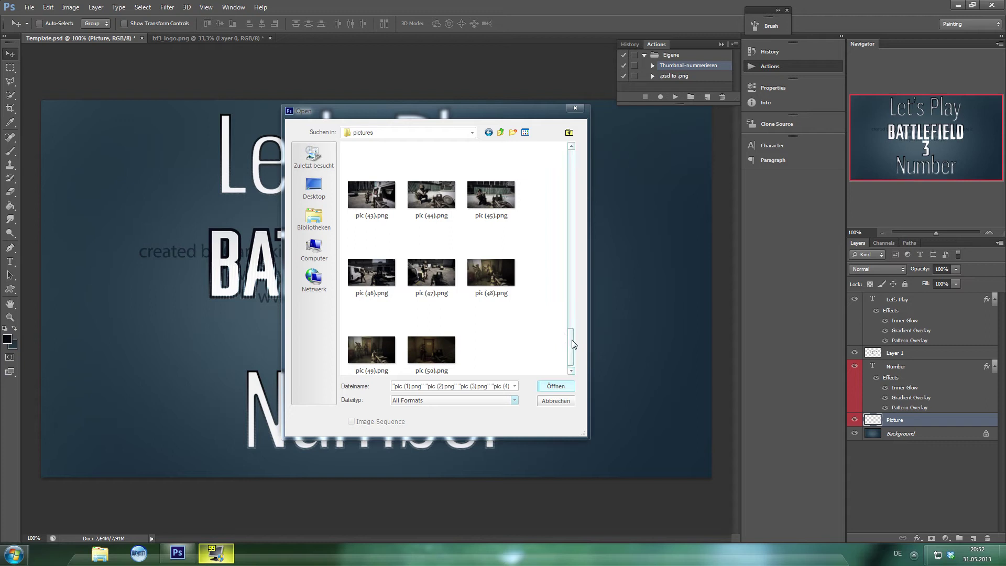
pyautogui.moveTo(573, 341); pyautogui.dragTo(563, 160)
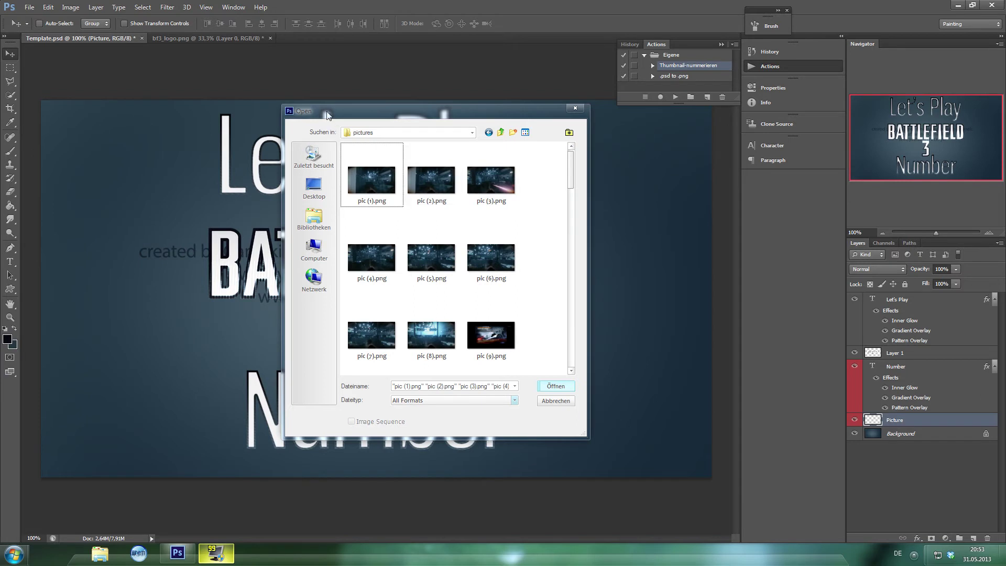
pyautogui.click(501, 133)
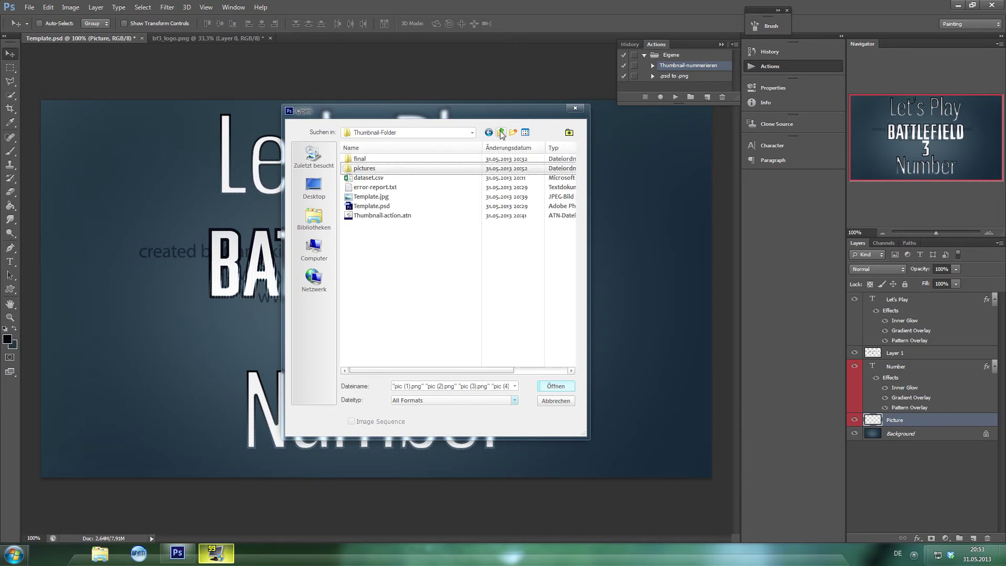
# Attempt to open dataset.csv, dismiss the wrong-document-type error, and reopen the Open dialog.
pyautogui.click(389, 181)
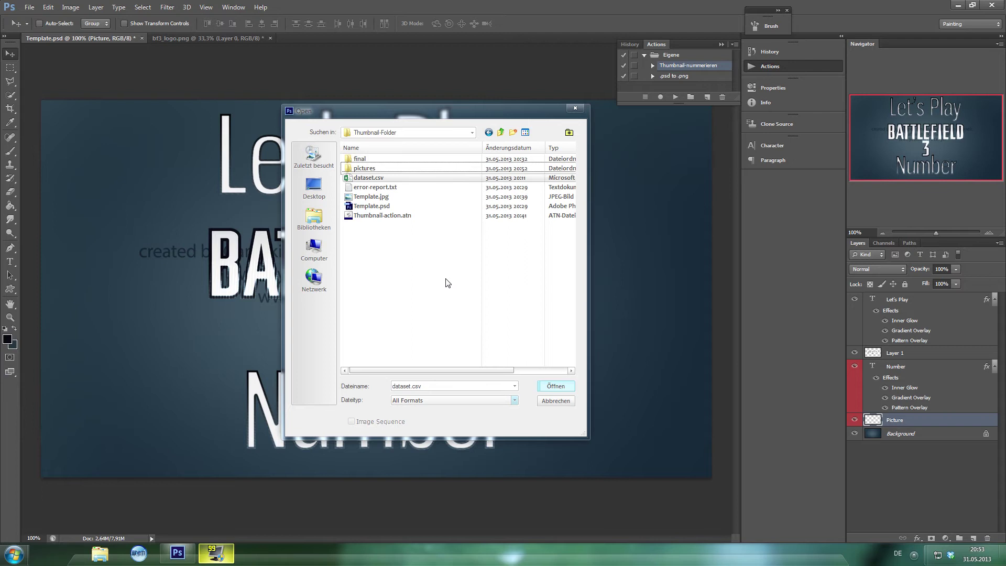
pyautogui.moveTo(406, 108); pyautogui.dragTo(456, 60)
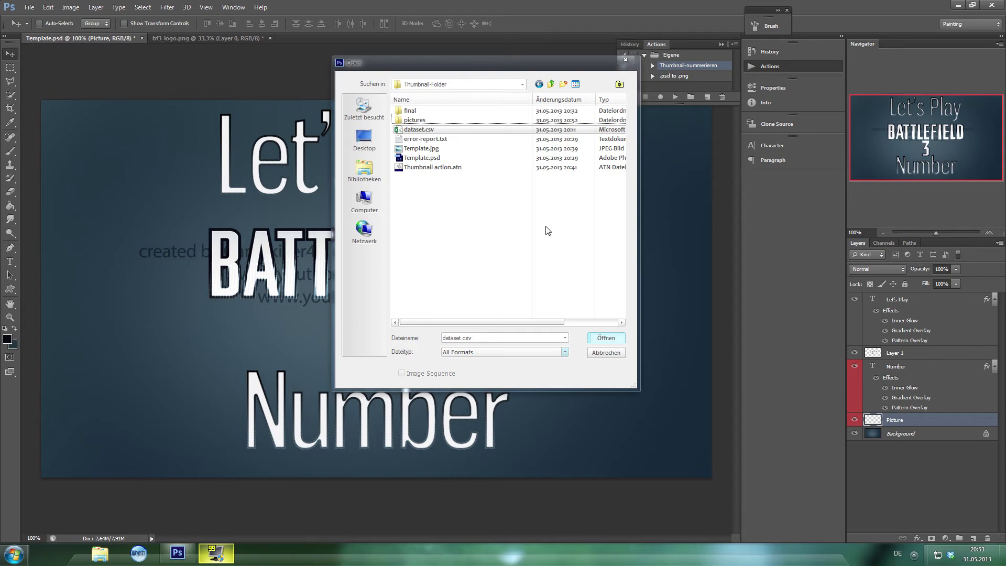
pyautogui.doubleClick(418, 129)
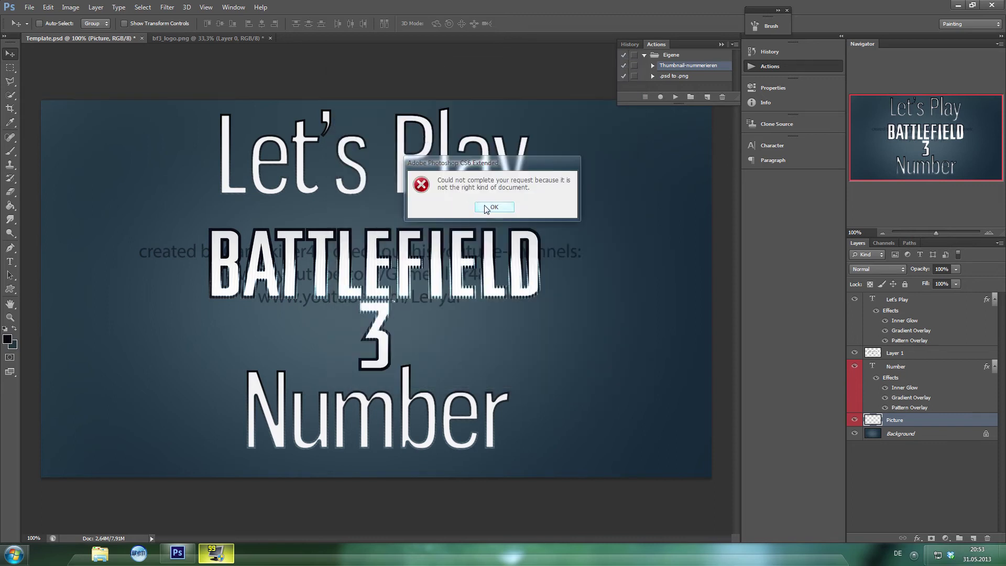
pyautogui.click(486, 209)
pyautogui.click(29, 7)
pyautogui.click(42, 28)
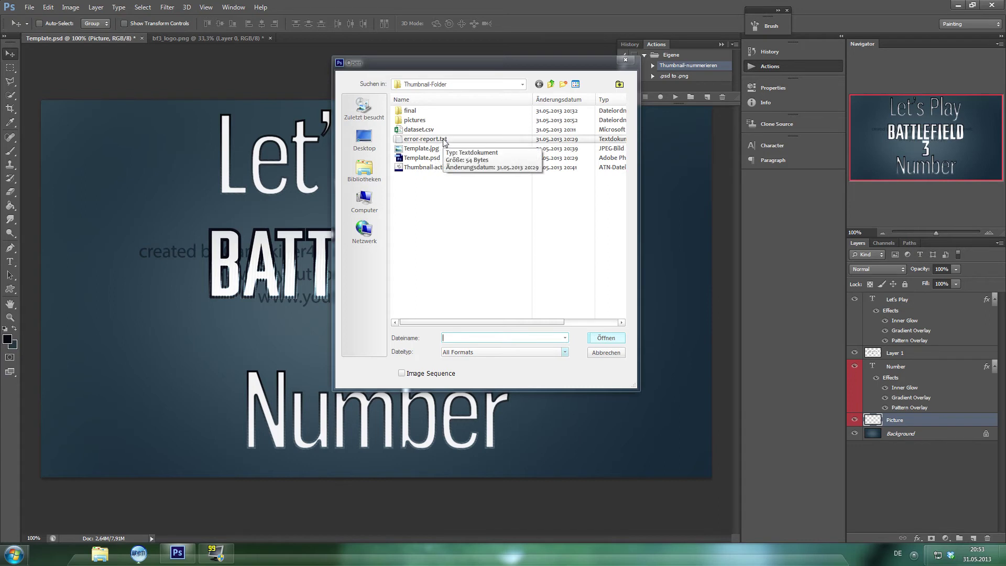
# Delete Template.jpg from Thumbnail-Folder and move up to the C: drive root.
pyautogui.click(445, 140)
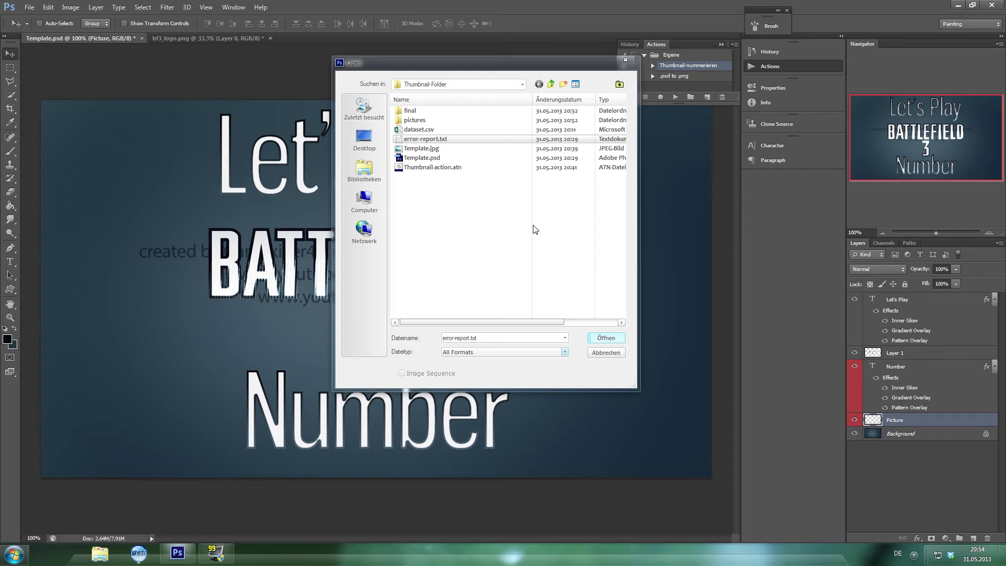
pyautogui.moveTo(478, 61); pyautogui.dragTo(462, 48)
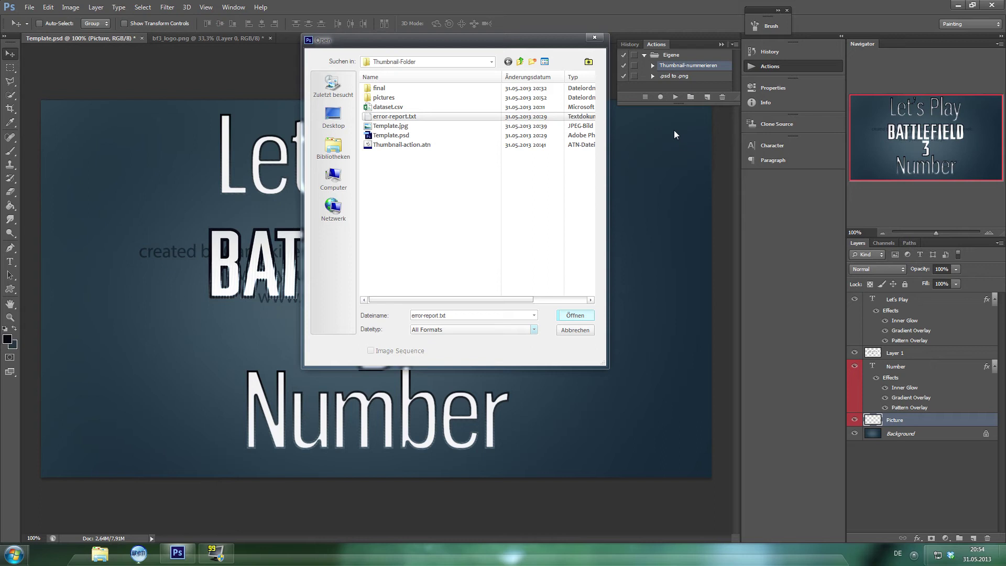
pyautogui.click(401, 126)
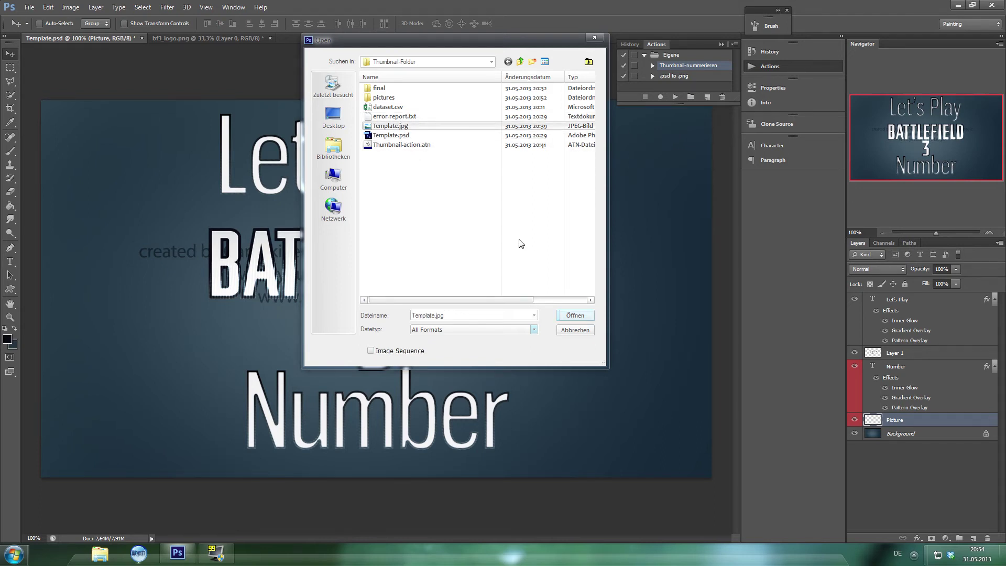
pyautogui.press('Delete')
pyautogui.press('Return')
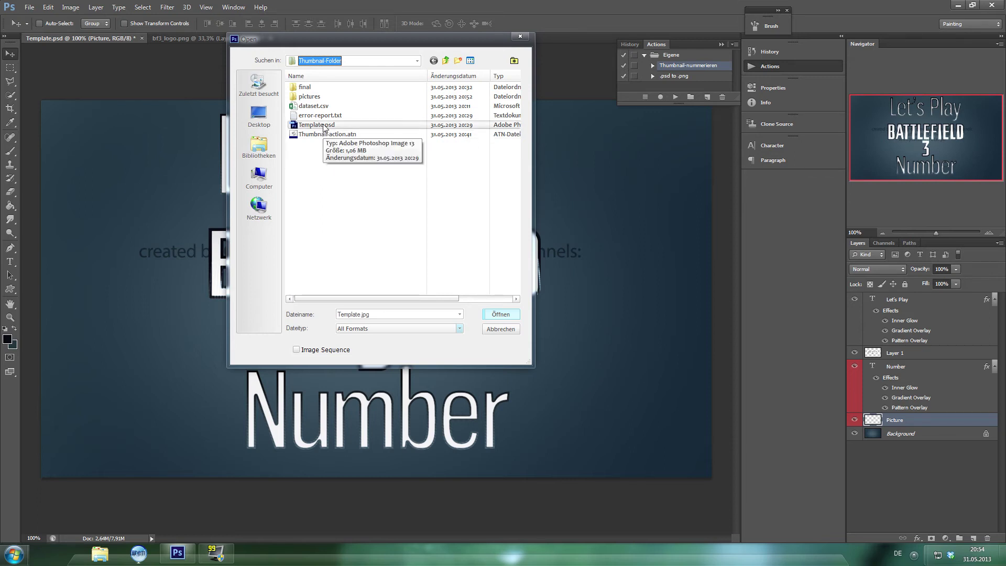
pyautogui.click(388, 198)
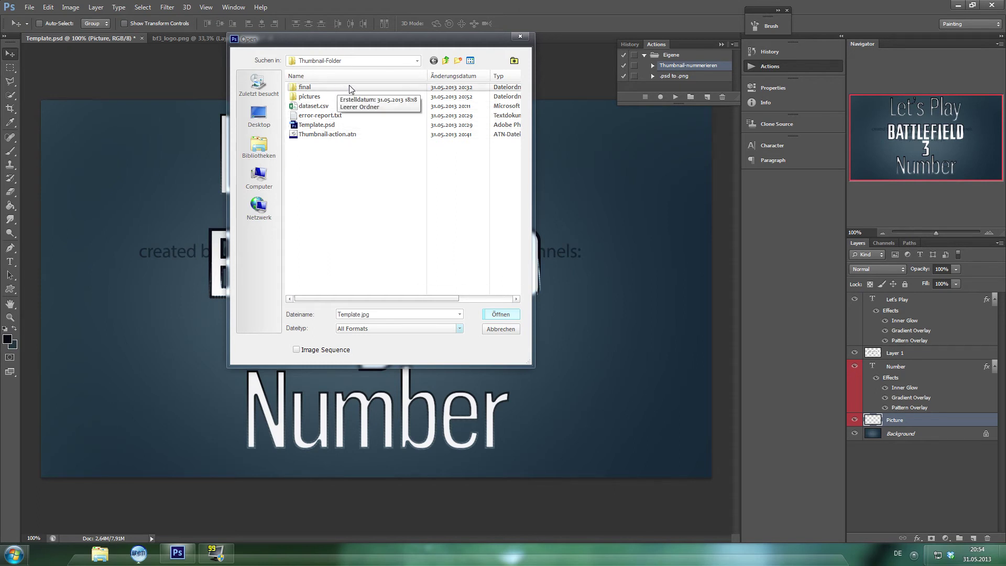
pyautogui.click(445, 62)
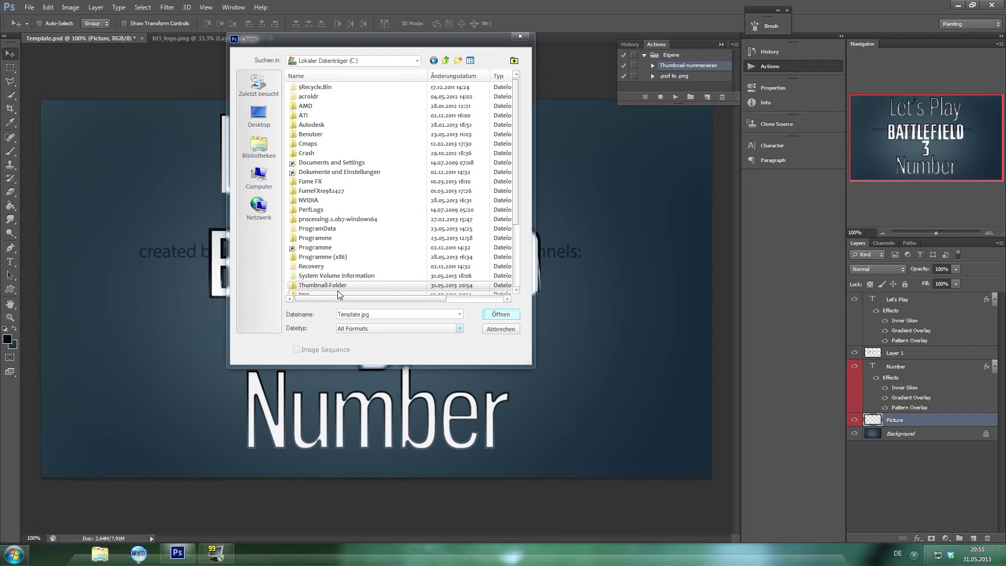
# Preview the screenshots in Thumbnail-Folder's pictures folder, then cancel the Open dialog.
pyautogui.doubleClick(337, 287)
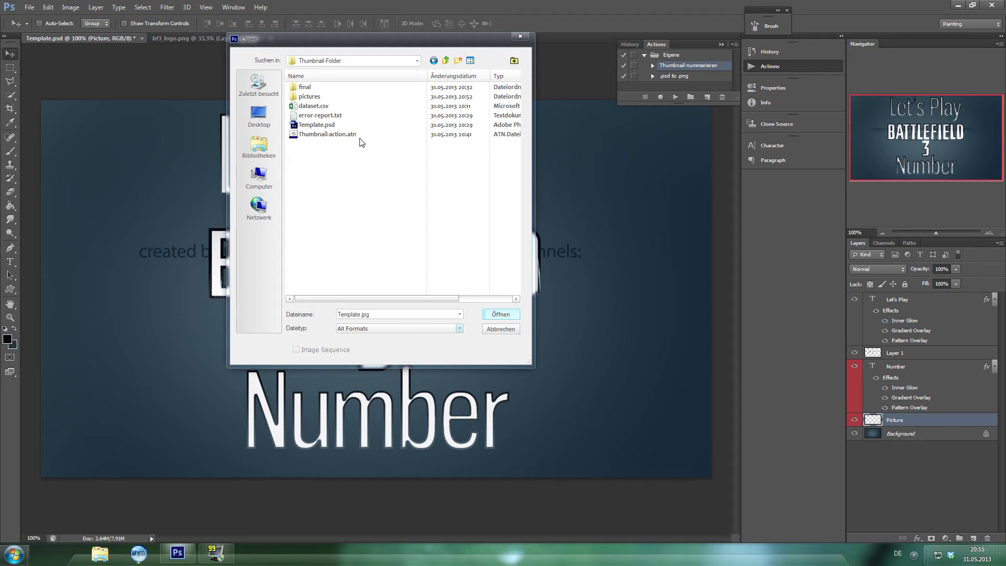
pyautogui.moveTo(346, 43)
pyautogui.mouseDown()
pyautogui.moveTo(318, 64)
pyautogui.moveTo(326, 78)
pyautogui.mouseUp()
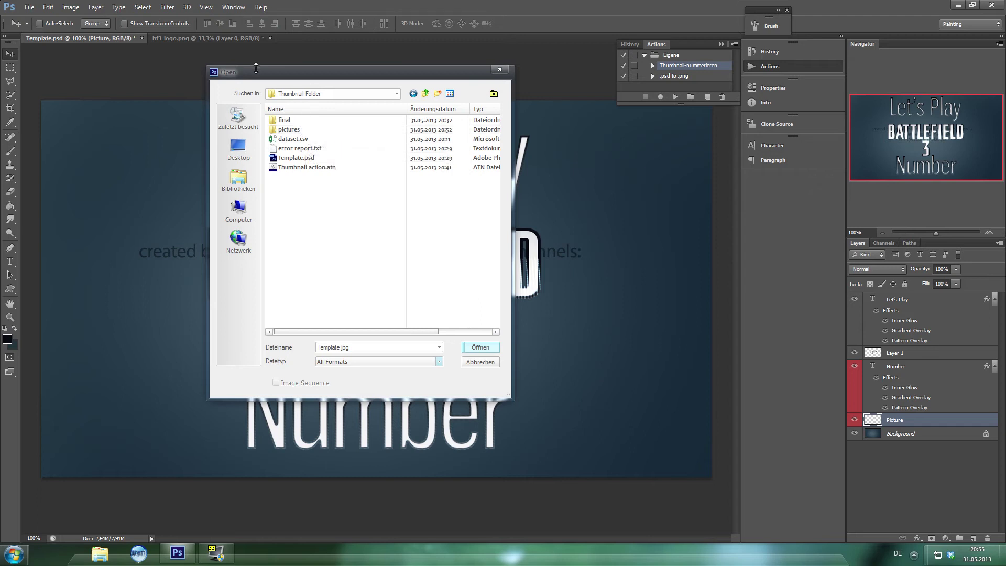
pyautogui.moveTo(262, 72); pyautogui.dragTo(419, 131)
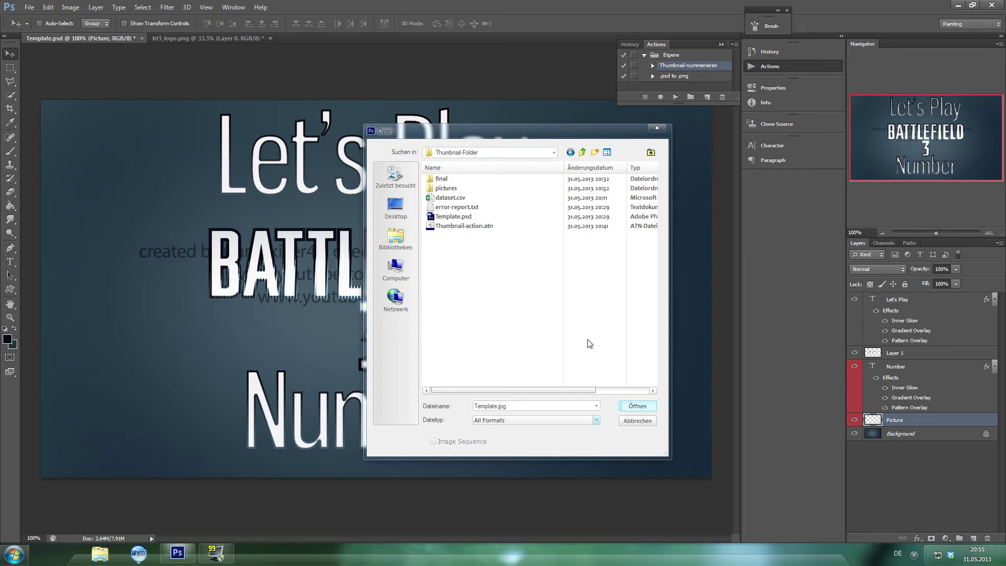
pyautogui.doubleClick(446, 189)
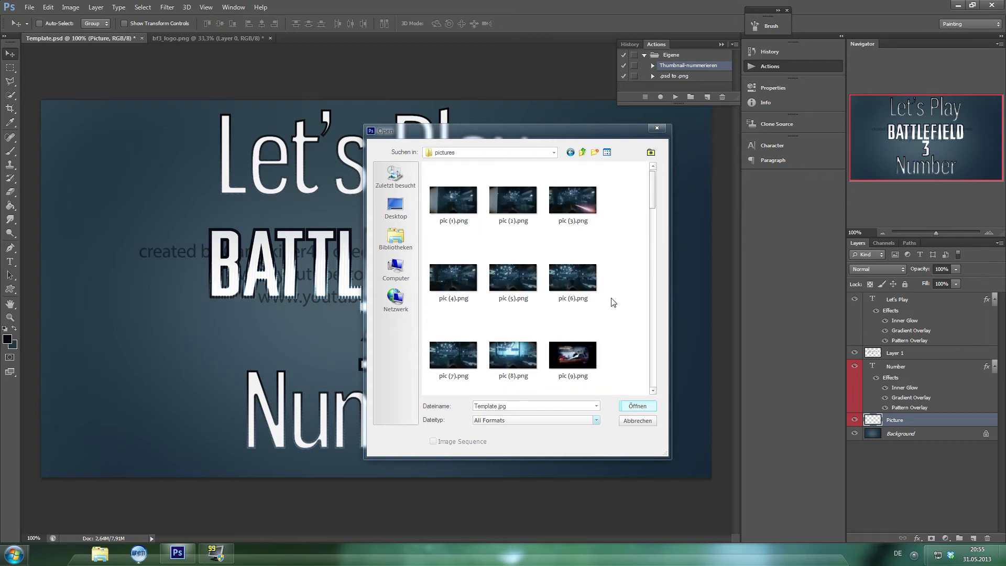
pyautogui.click(636, 421)
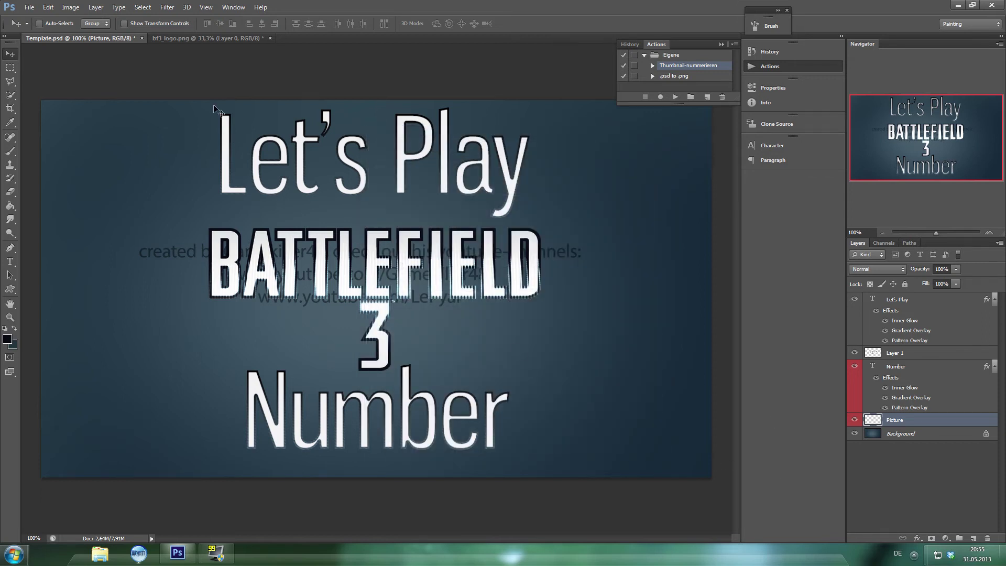
pyautogui.click(177, 40)
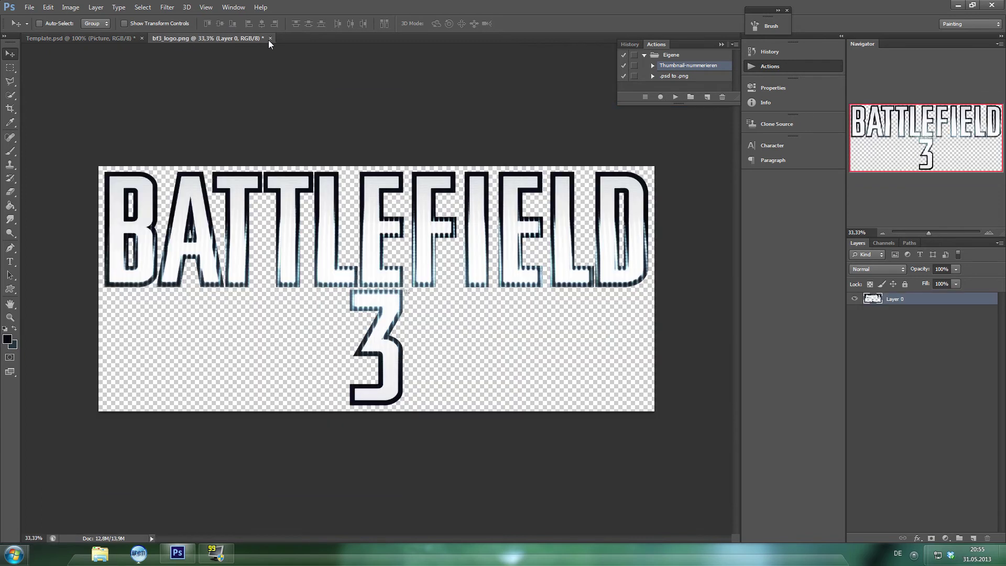
# Close bf3_logo.png without saving and reselect the template's Background layer.
pyautogui.click(105, 39)
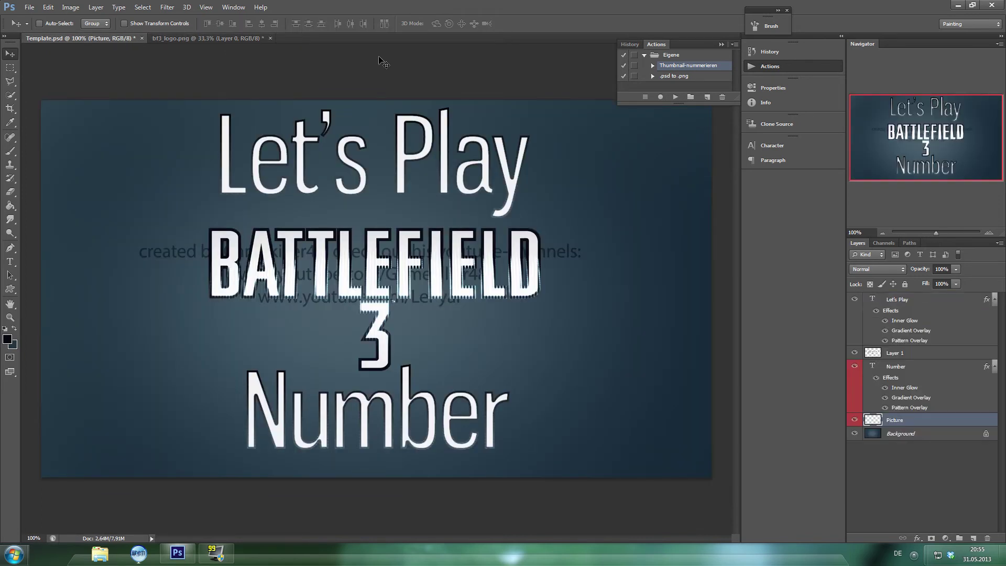
pyautogui.click(262, 39)
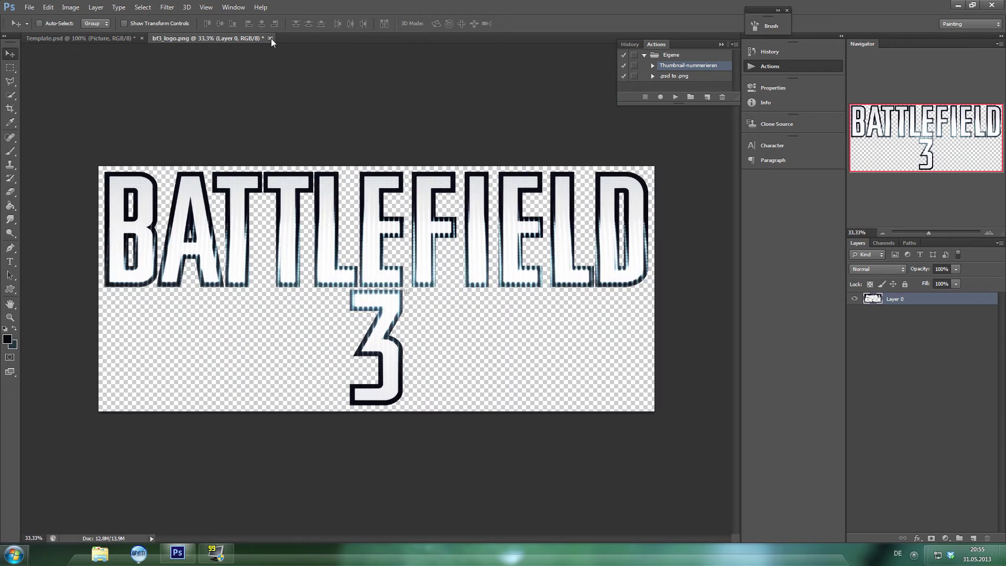
pyautogui.click(270, 38)
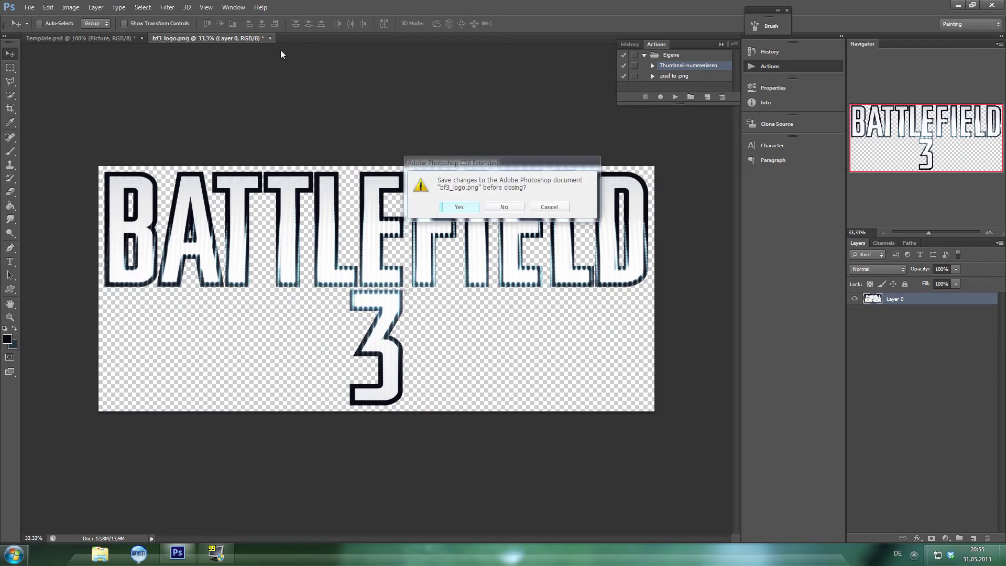
pyautogui.click(504, 208)
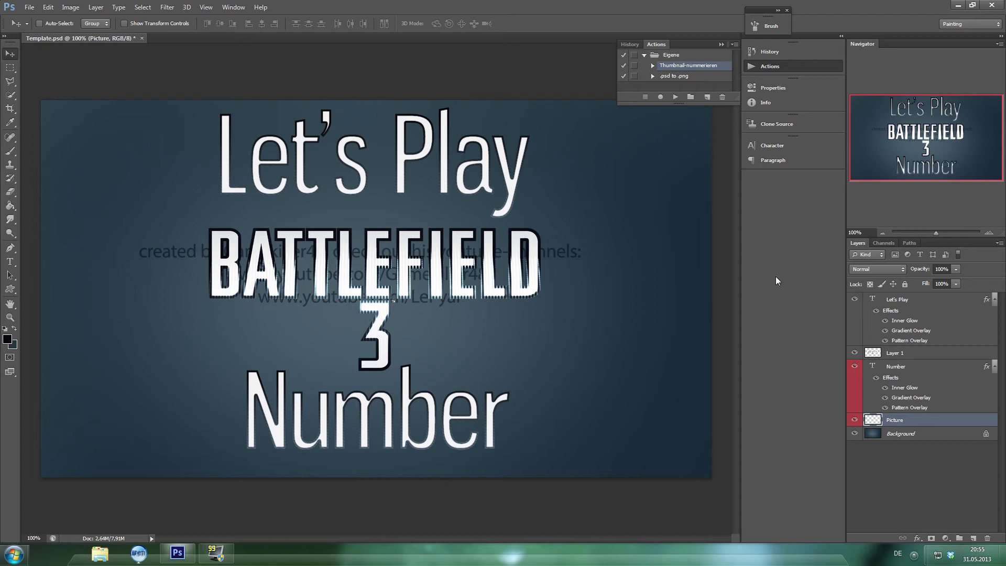
pyautogui.click(903, 438)
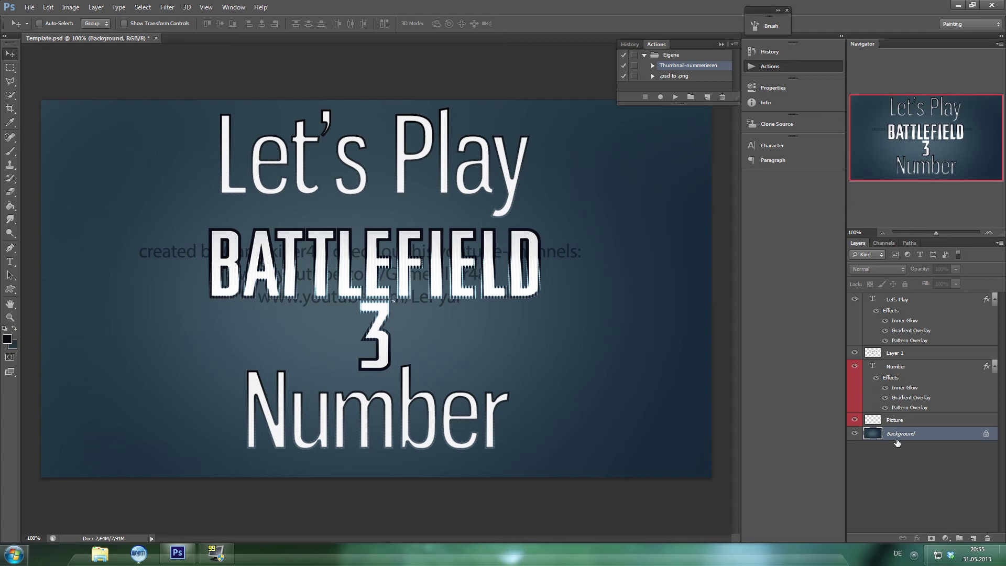
pyautogui.click(855, 433)
pyautogui.click(735, 45)
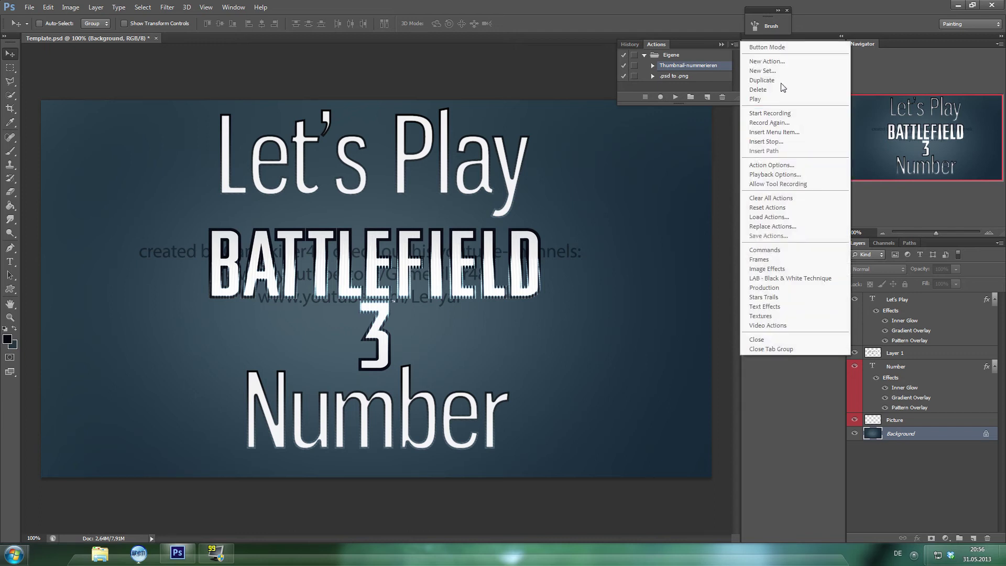
pyautogui.click(646, 87)
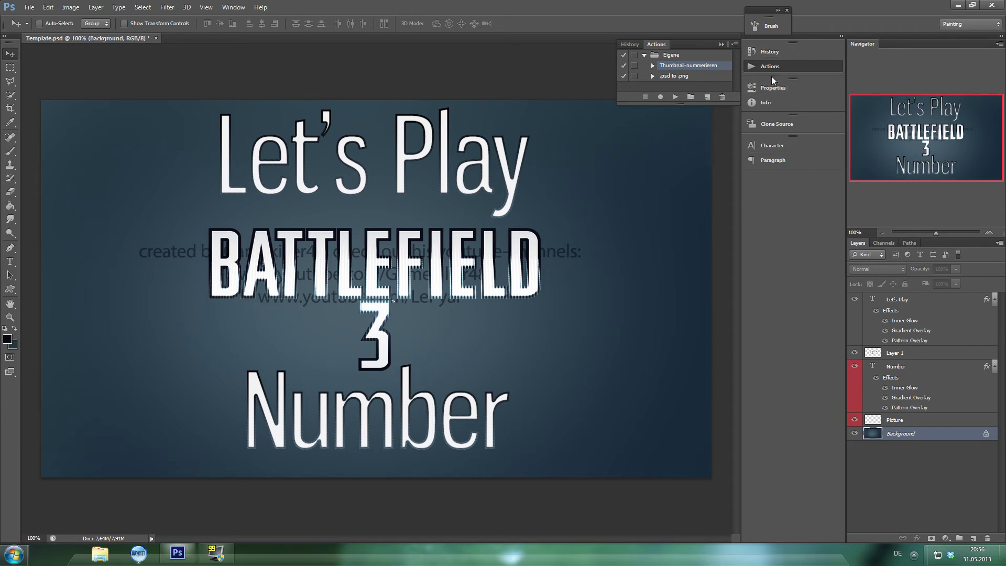
pyautogui.click(233, 6)
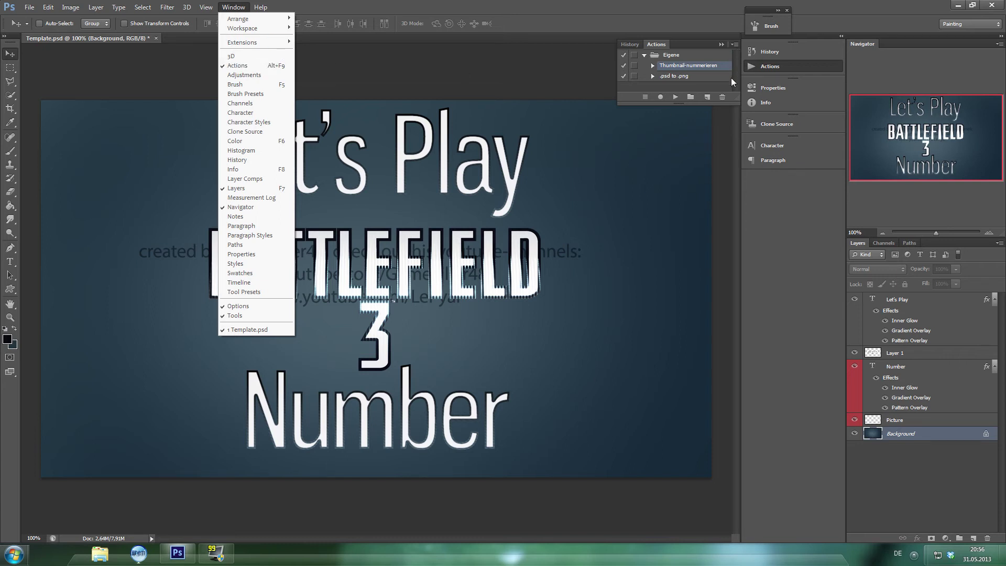
pyautogui.click(734, 46)
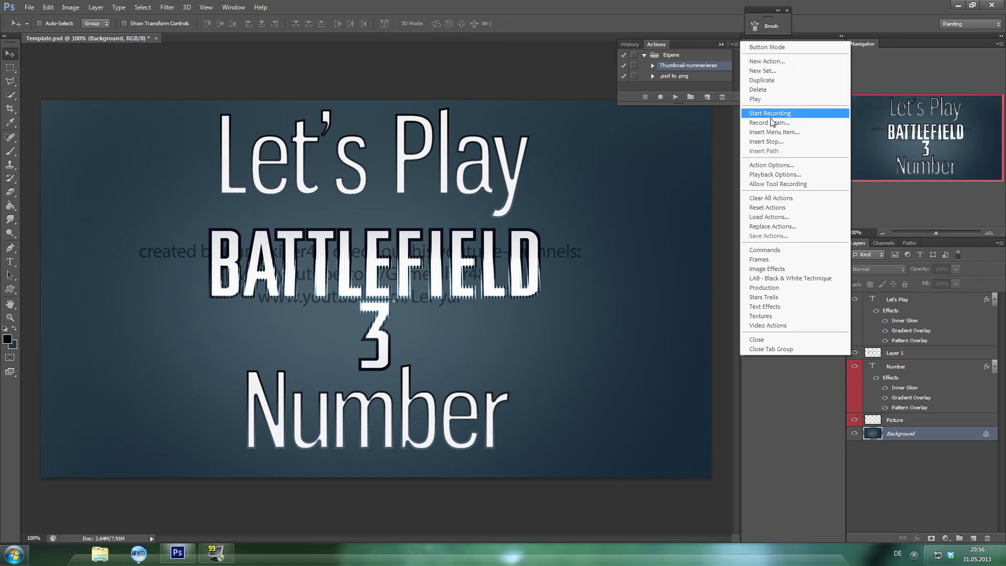
pyautogui.click(770, 217)
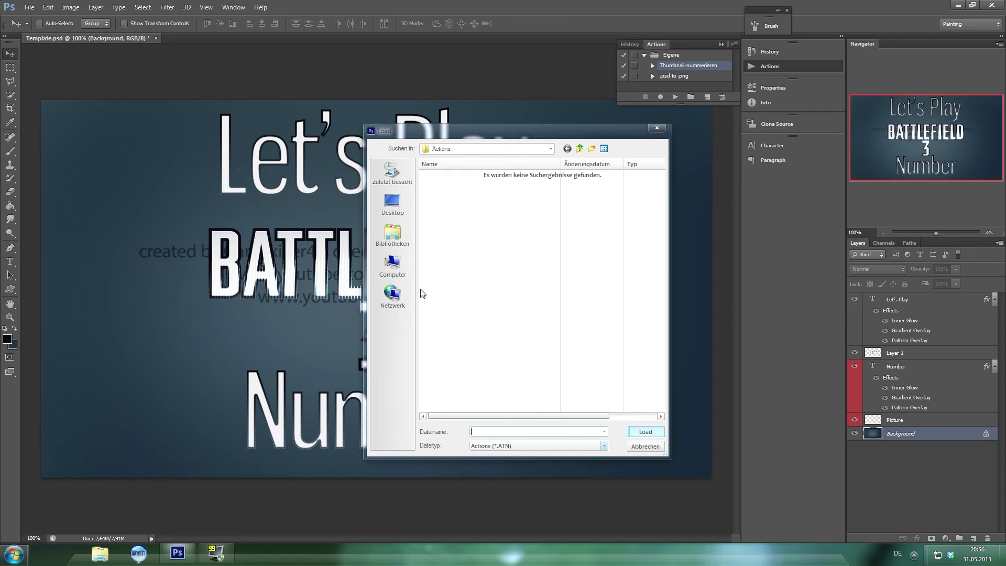
pyautogui.click(393, 267)
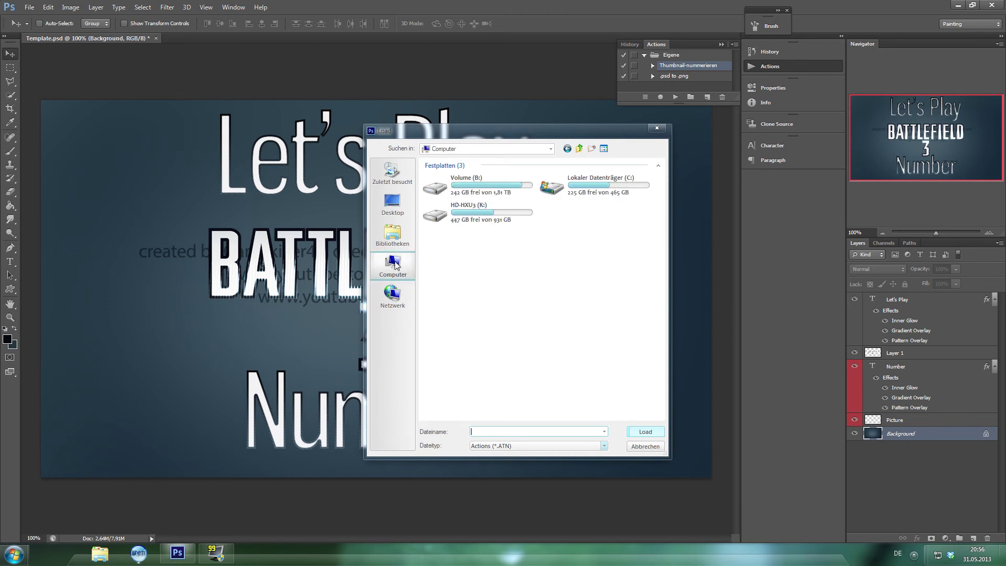
pyautogui.doubleClick(572, 194)
pyautogui.doubleClick(461, 393)
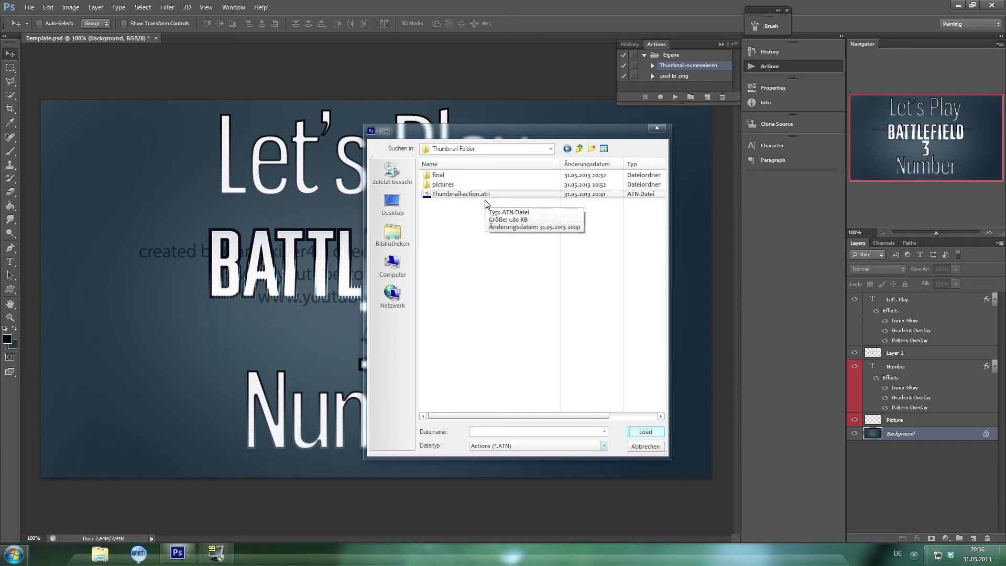
pyautogui.click(643, 448)
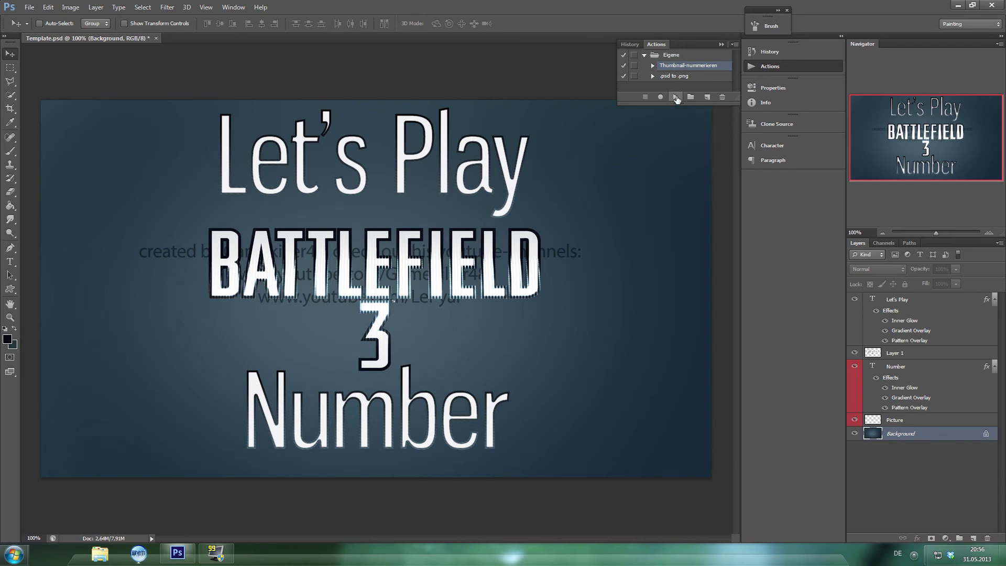
pyautogui.click(676, 98)
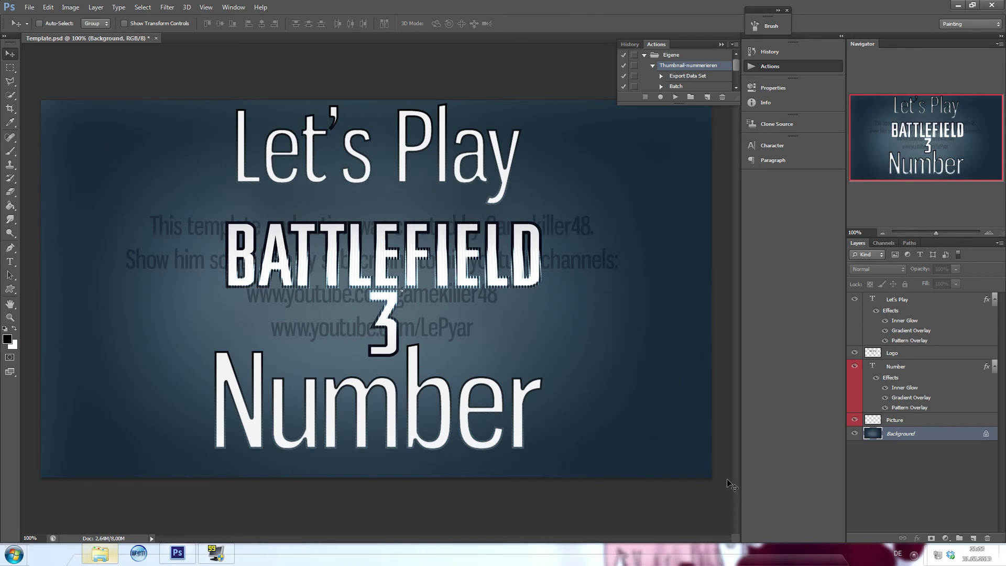
# Select the Logo layer, then the Background layer, and run the Thumbnail-nummerieren action.
pyautogui.click(912, 357)
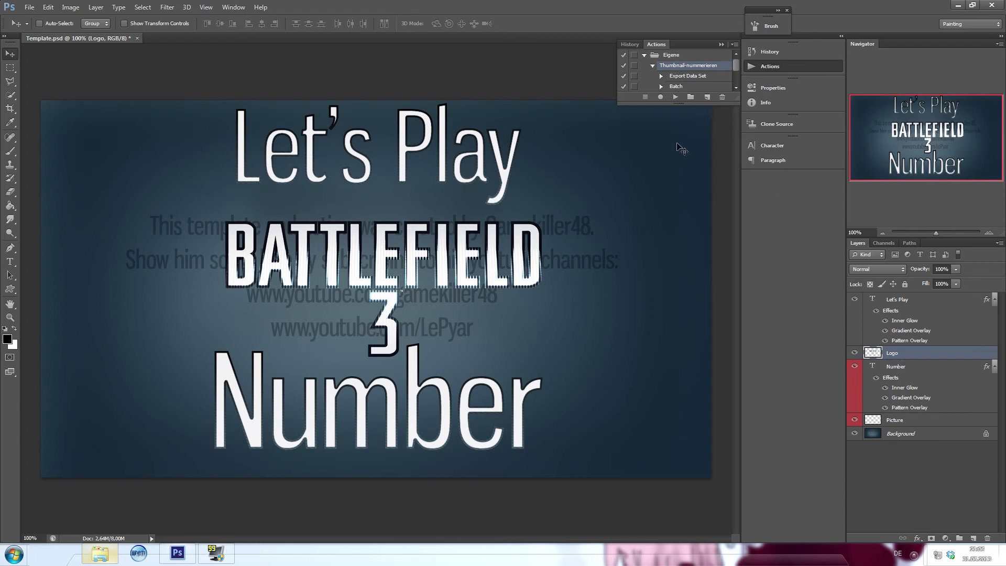
pyautogui.click(922, 440)
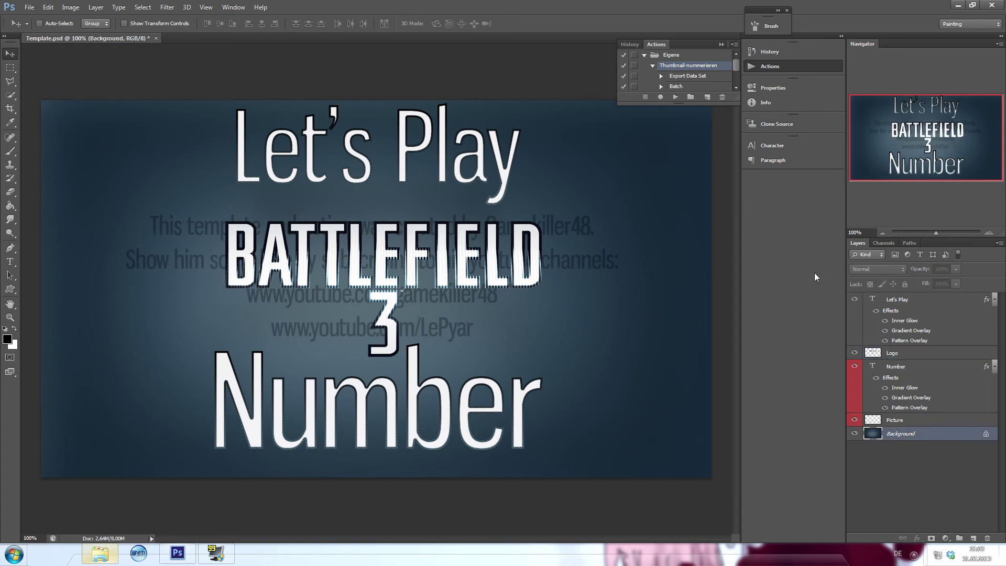
pyautogui.click(676, 96)
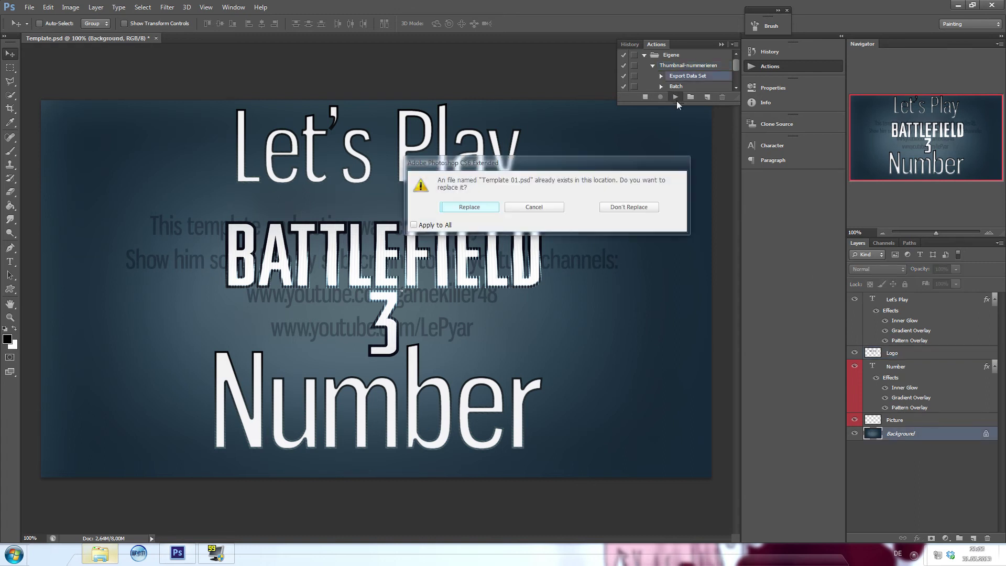
# Replace all existing output files and let the batch finish numbered thumbnails through #26.
pyautogui.click(425, 226)
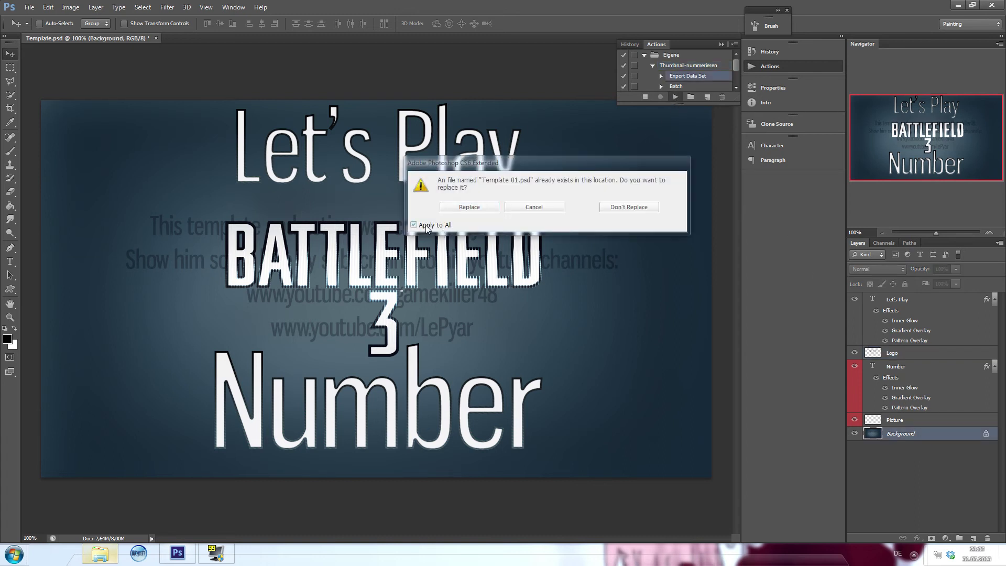
pyautogui.click(475, 208)
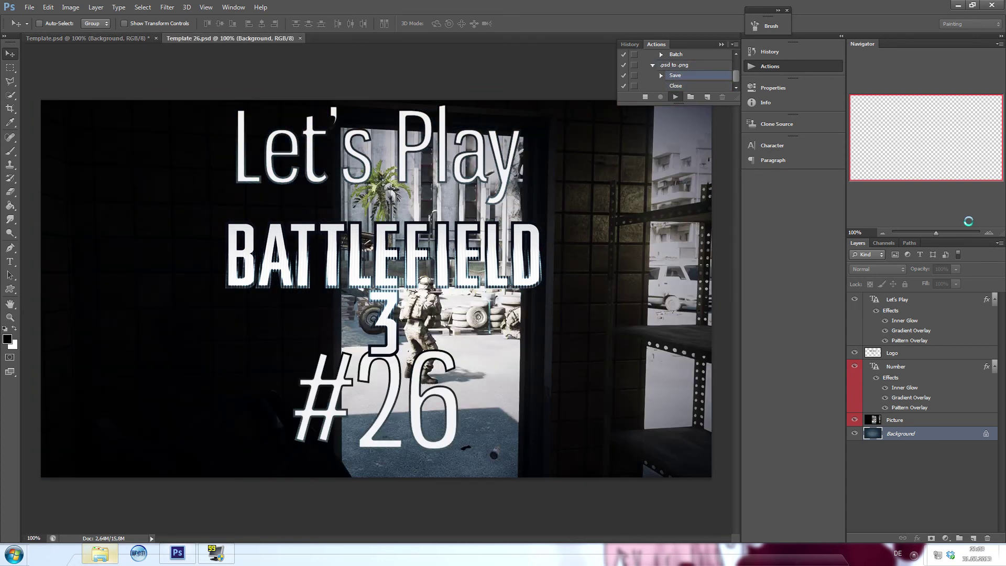
pyautogui.click(913, 554)
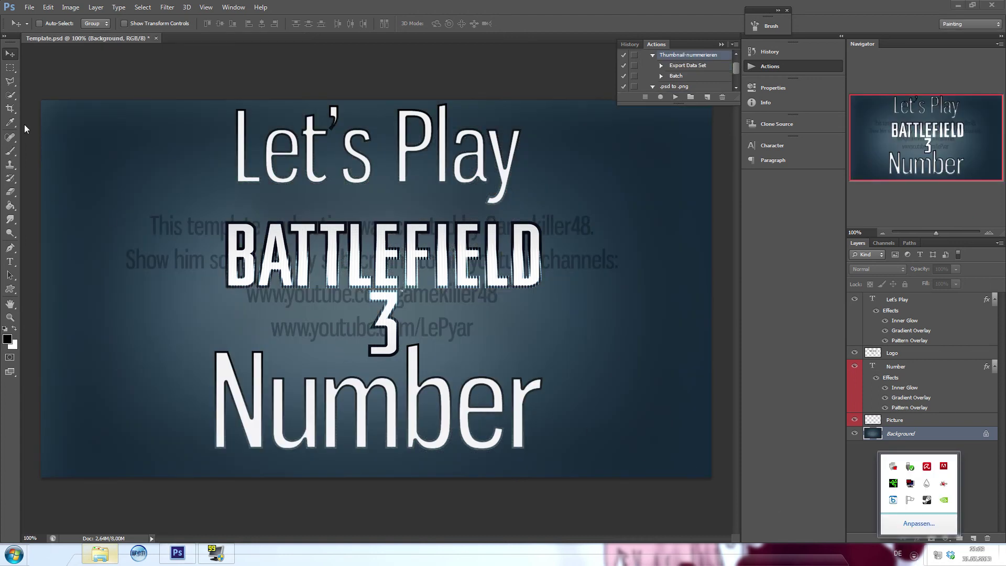
# Browse to C:\Thumbnail-Folder\final in the Open dialog, showing only Photoshop files.
pyautogui.click(29, 7)
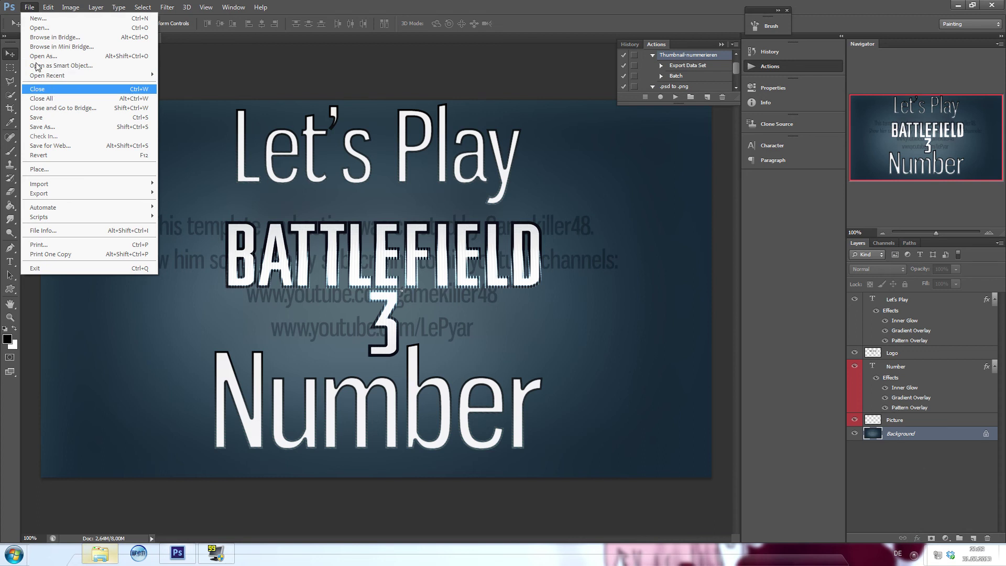
pyautogui.click(35, 27)
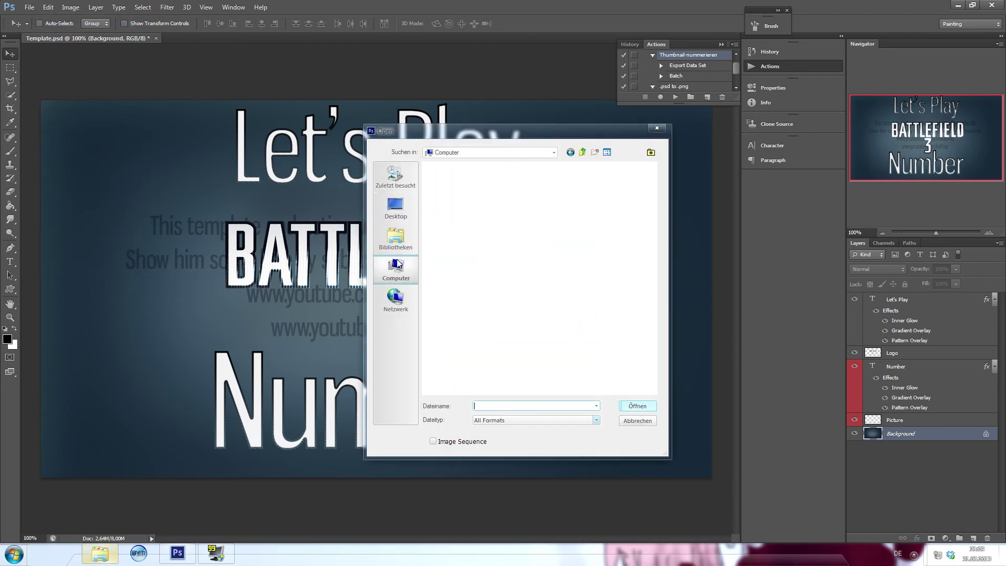
pyautogui.doubleClick(494, 217)
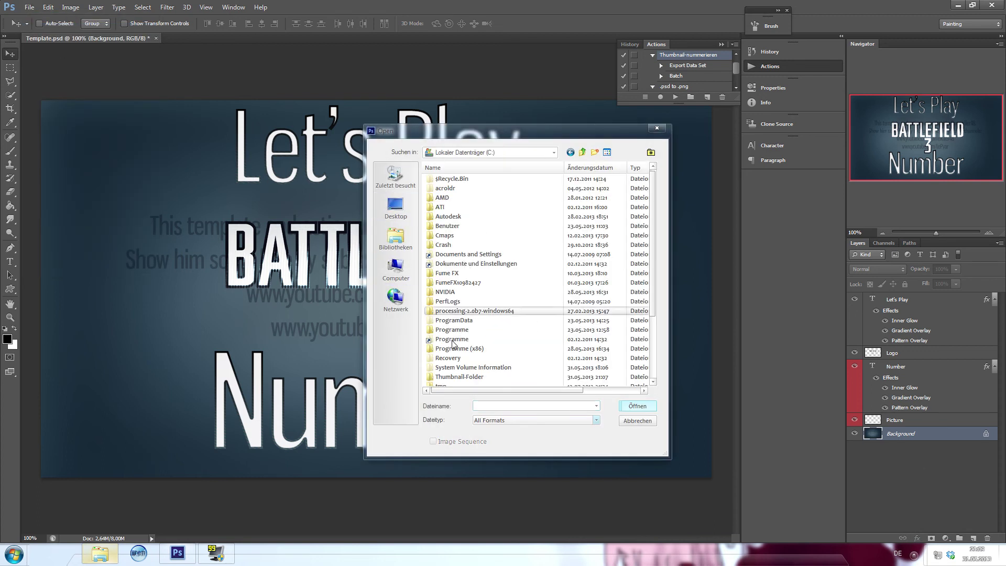
pyautogui.doubleClick(460, 378)
pyautogui.doubleClick(446, 198)
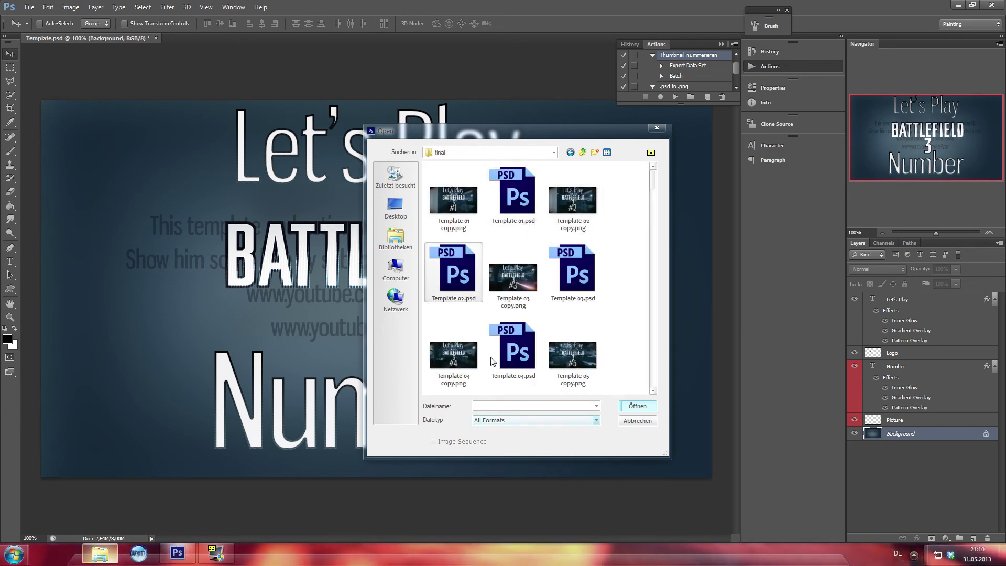
pyautogui.click(498, 422)
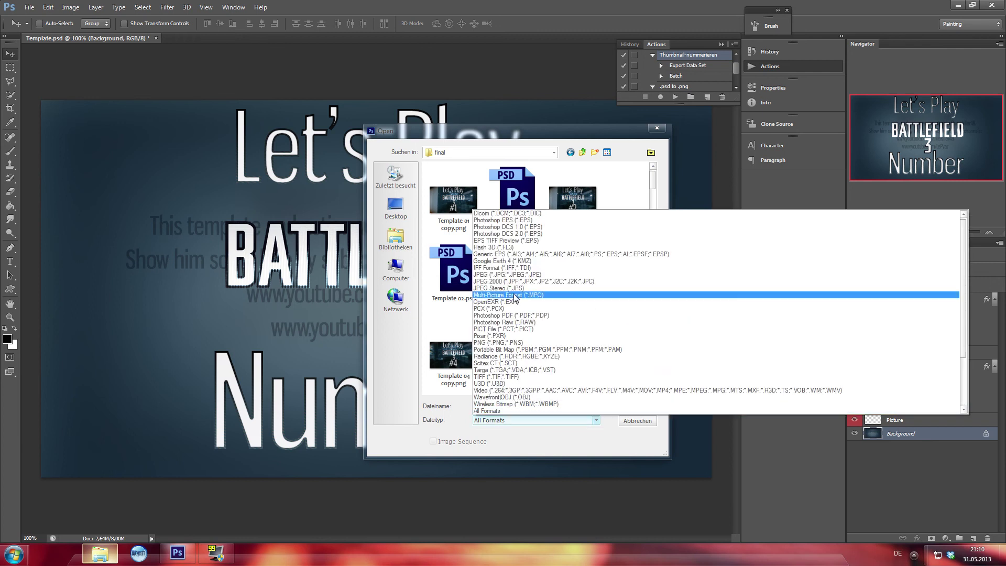
pyautogui.scroll(3, 511, 297)
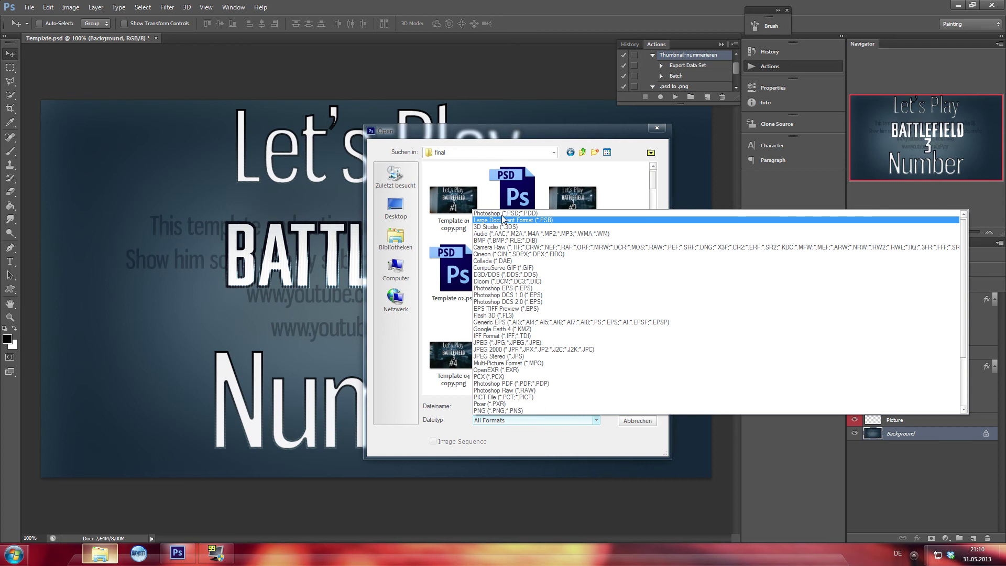
pyautogui.click(503, 214)
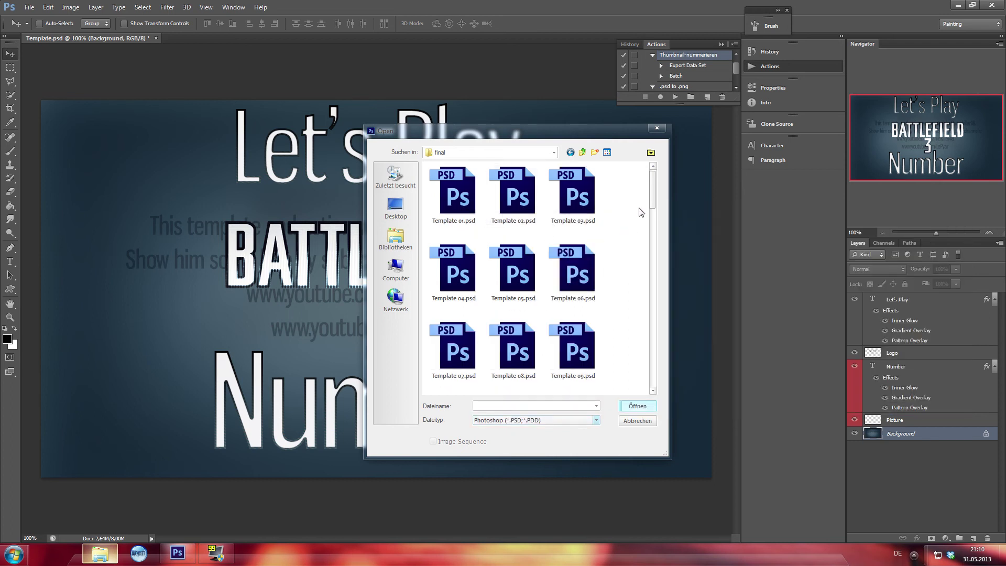
# Select Template 01.psd through Template 50.psd and delete them to the recycle bin.
pyautogui.click(464, 182)
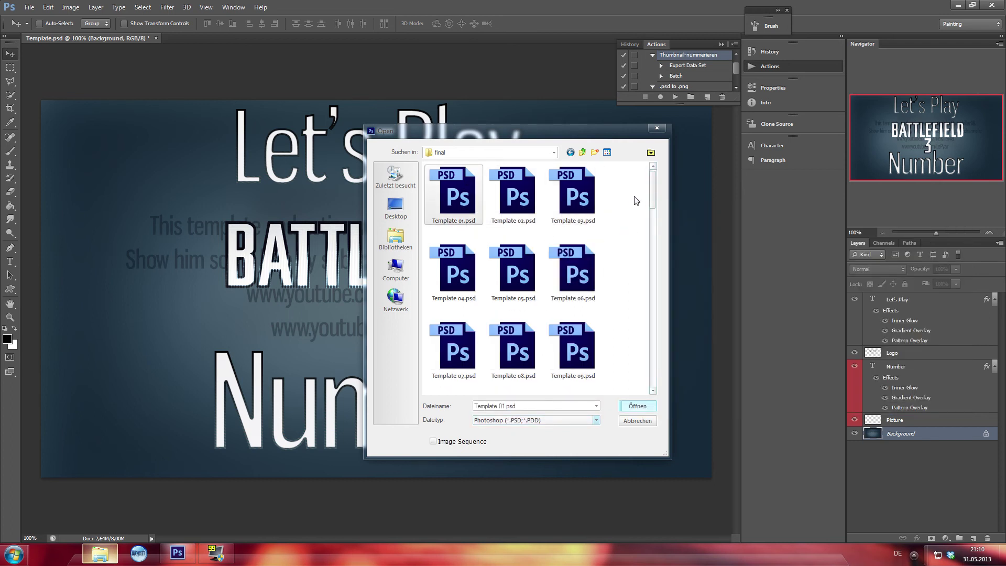
pyautogui.moveTo(654, 192); pyautogui.dragTo(655, 372)
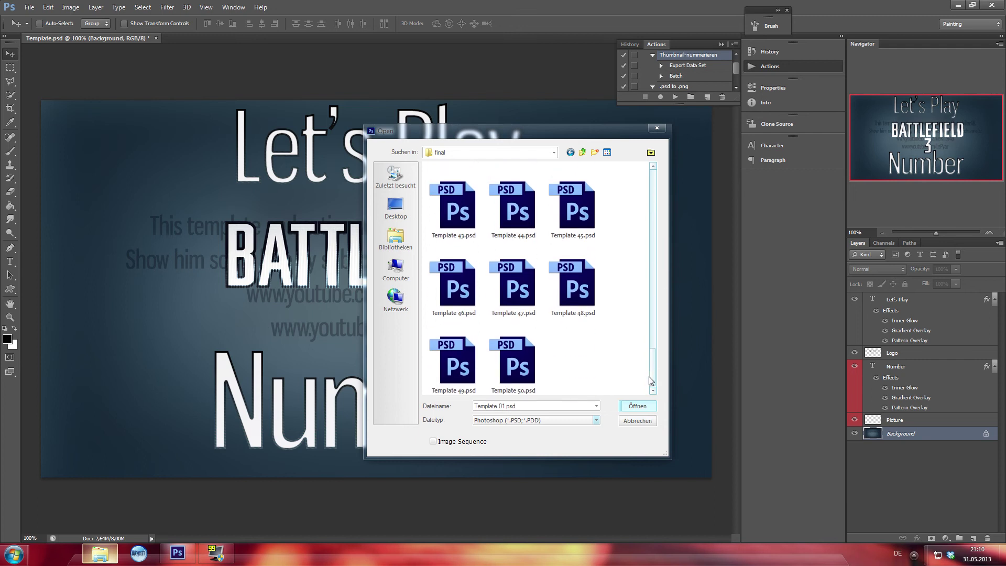
pyautogui.keyDown('shift'); pyautogui.click(535, 371); pyautogui.keyUp('shift')
pyautogui.press('Delete')
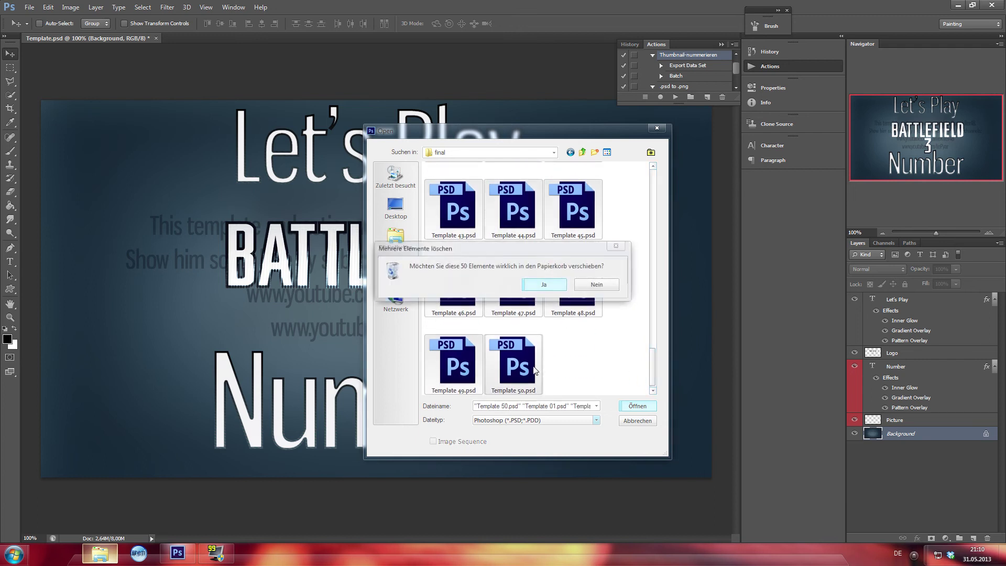
pyautogui.press('Return')
# Switch the file type filter back to All Formats and close the Open dialog.
pyautogui.click(529, 420)
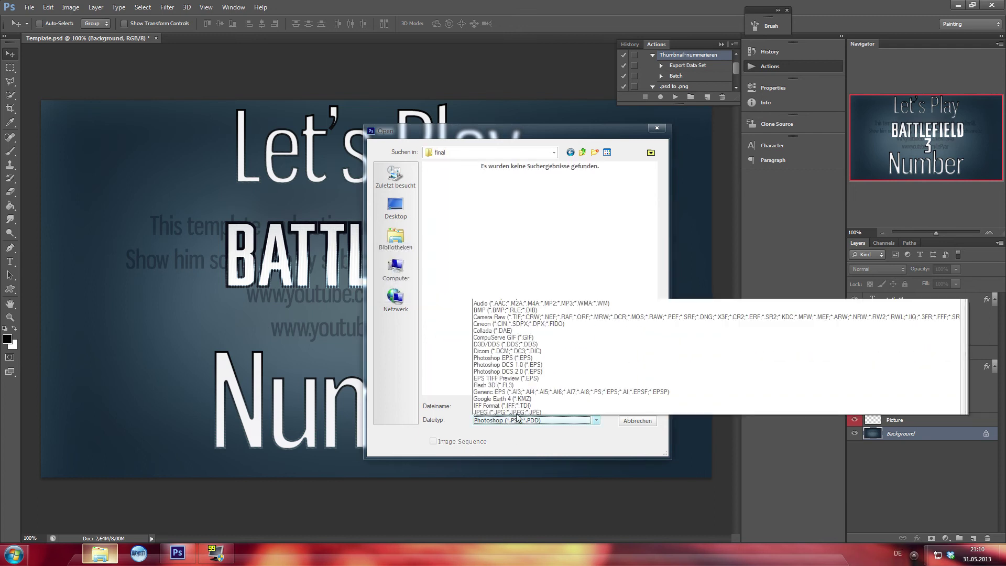
pyautogui.click(501, 220)
pyautogui.click(501, 421)
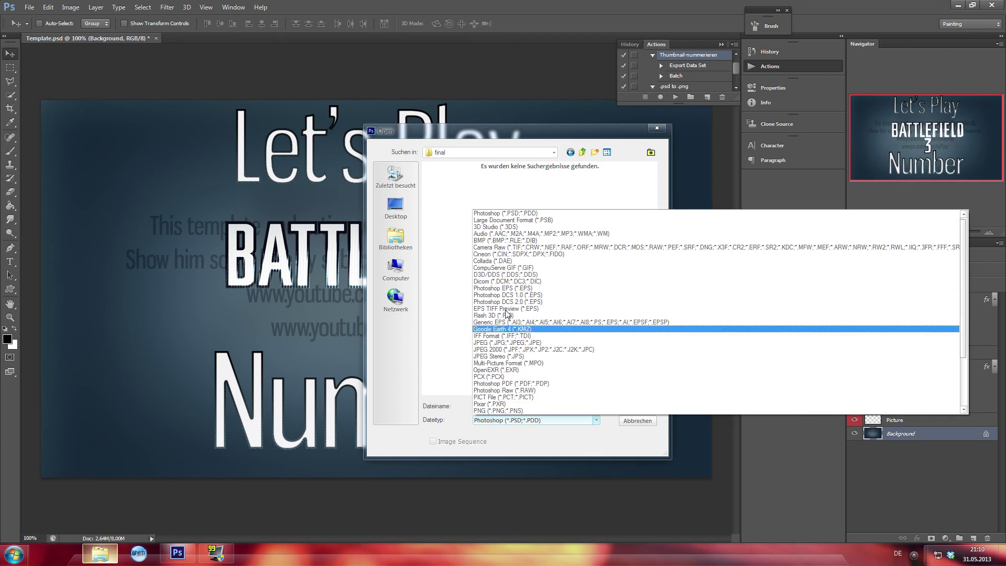
pyautogui.scroll(-3, 510, 341)
pyautogui.click(507, 411)
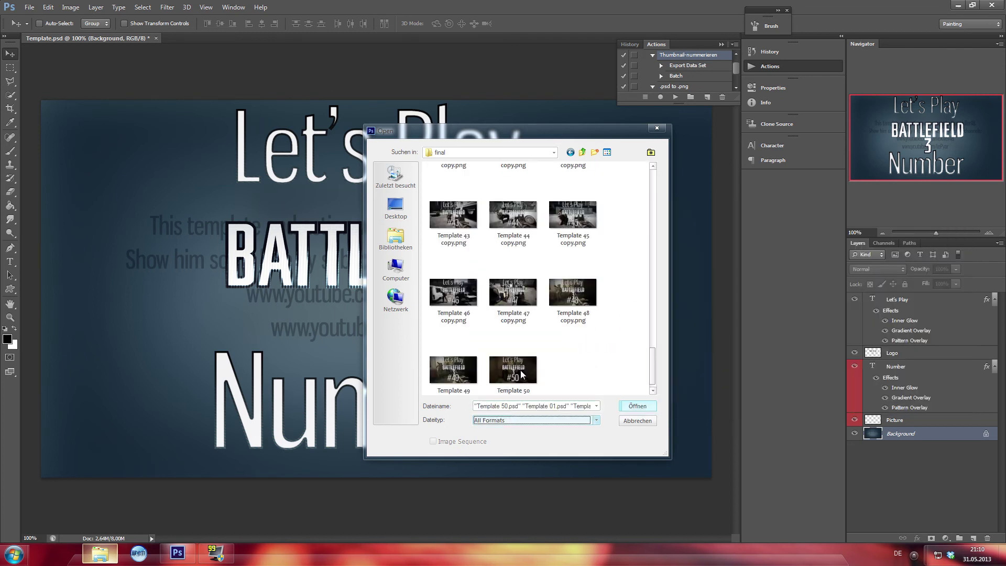
pyautogui.moveTo(656, 358); pyautogui.dragTo(659, 178)
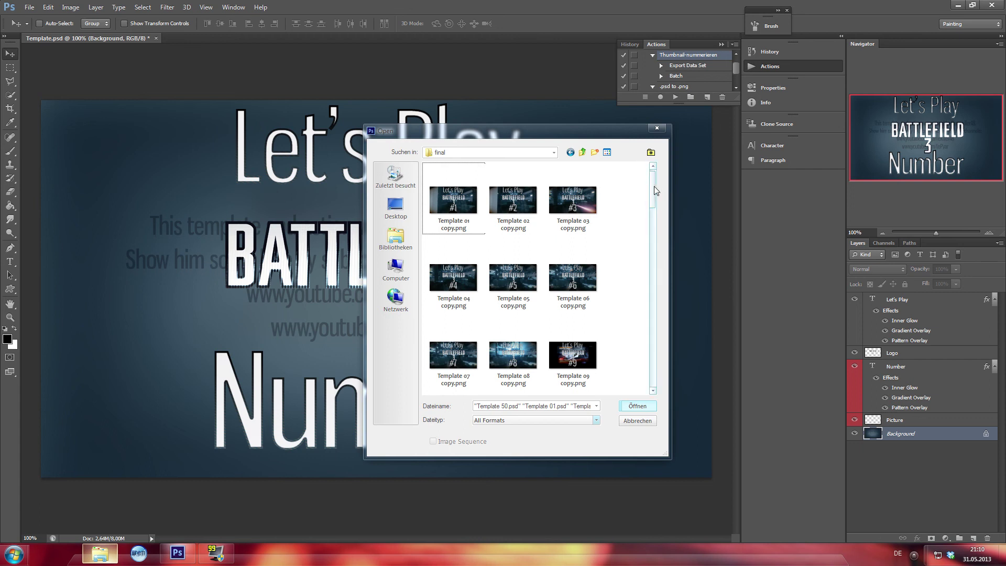
pyautogui.click(635, 422)
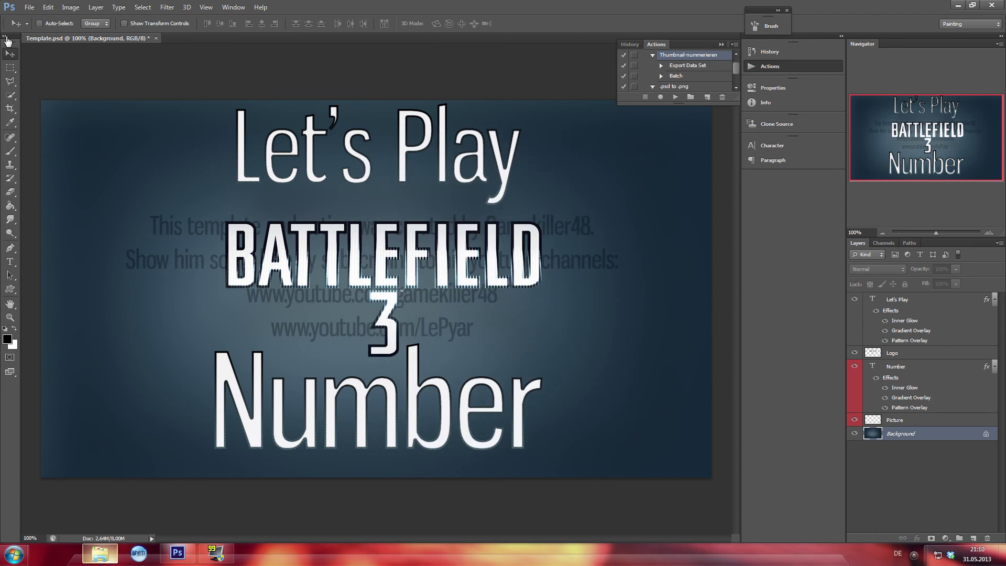
# Revisit the final folder in the Open dialog, delete the selected files, and close it.
pyautogui.click(30, 8)
pyautogui.click(26, 30)
pyautogui.click(396, 268)
pyautogui.doubleClick(495, 219)
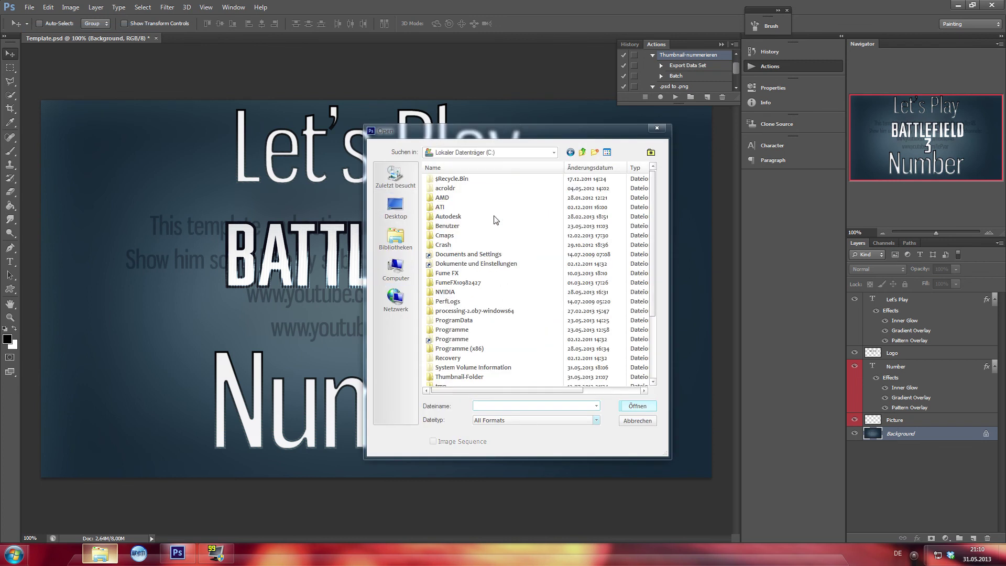
pyautogui.doubleClick(449, 378)
pyautogui.doubleClick(453, 188)
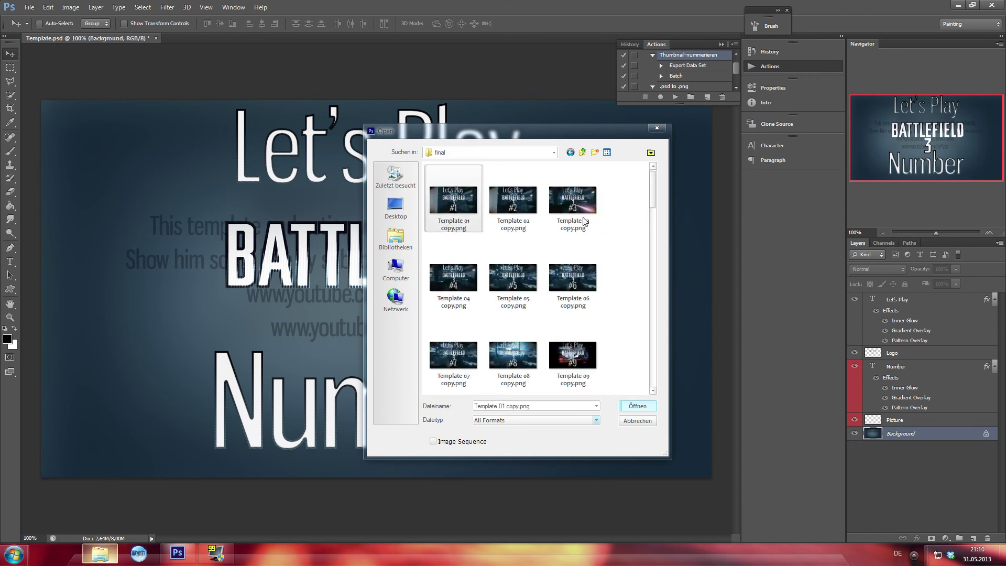
pyautogui.scroll(-15, 602, 226)
pyautogui.keyDown('shift'); pyautogui.click(534, 362); pyautogui.keyUp('shift')
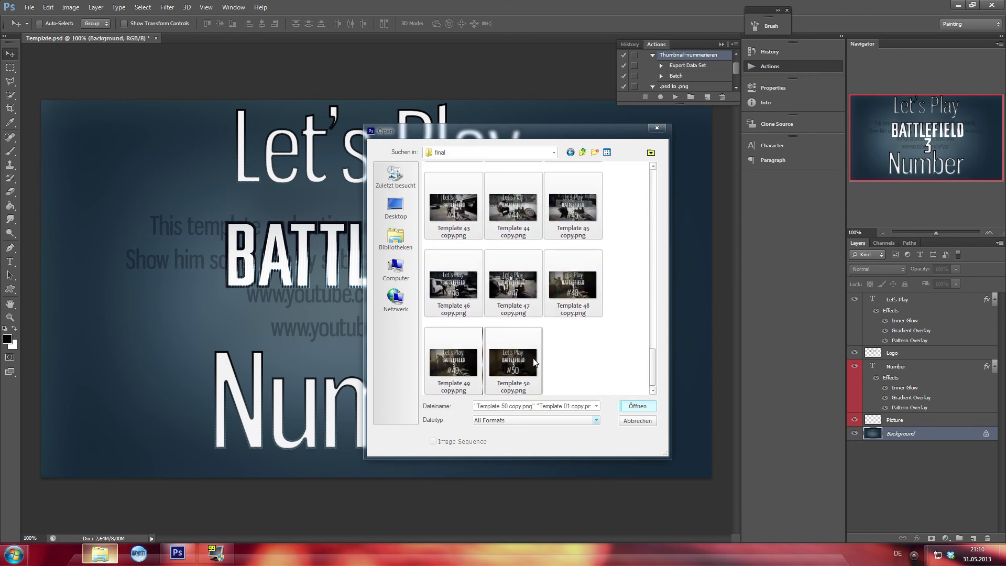
pyautogui.press('Delete')
pyautogui.click(635, 420)
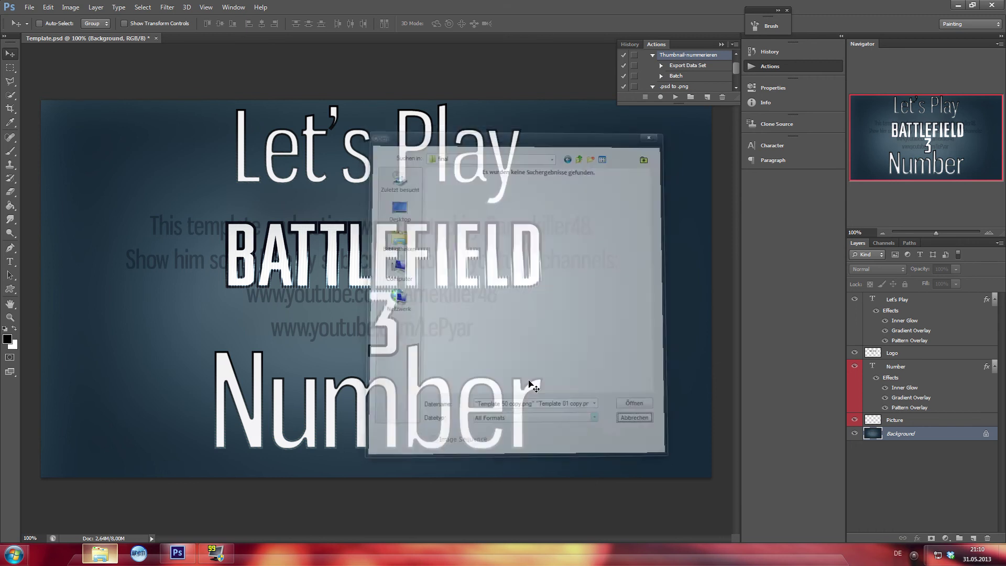
# Add Layer 1 above Let's Play and pick the Brush with a light cyan foreground.
pyautogui.click(899, 313)
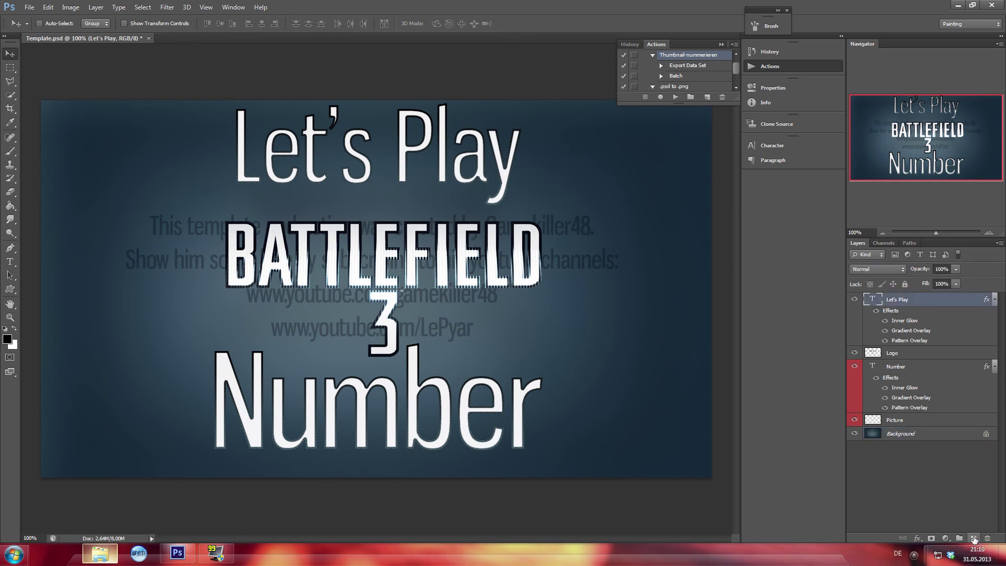
pyautogui.click(974, 539)
pyautogui.click(10, 151)
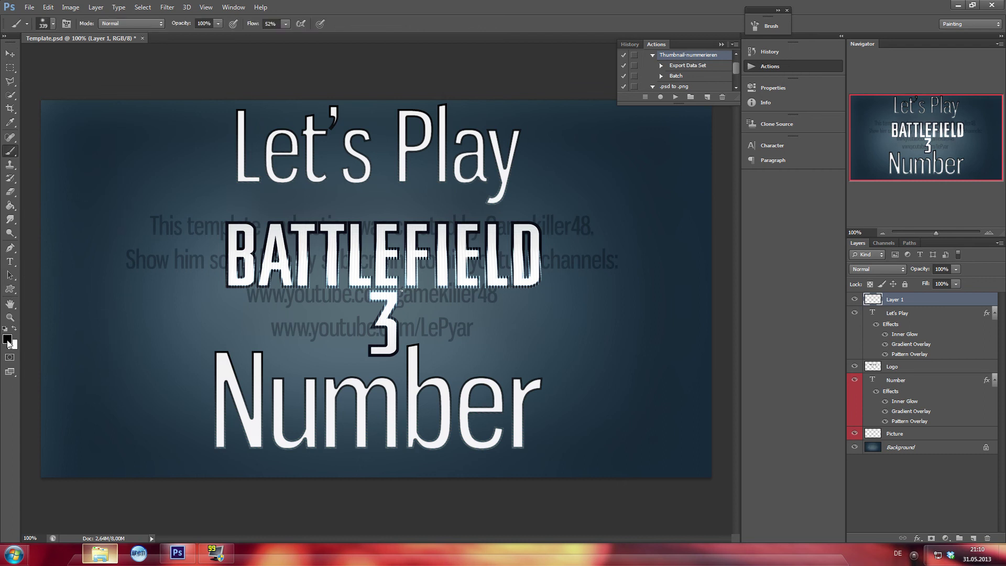
pyautogui.click(7, 339)
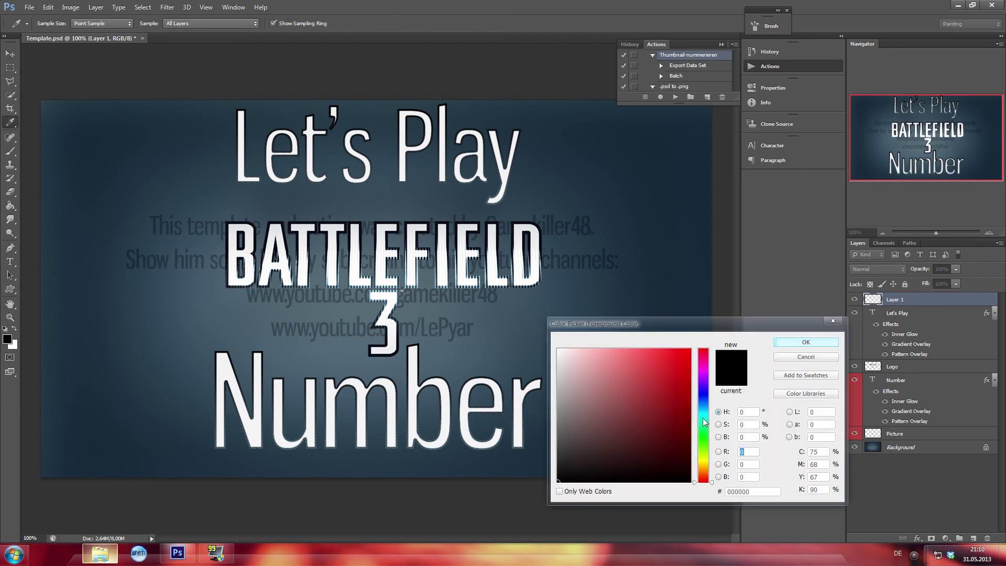
pyautogui.click(704, 418)
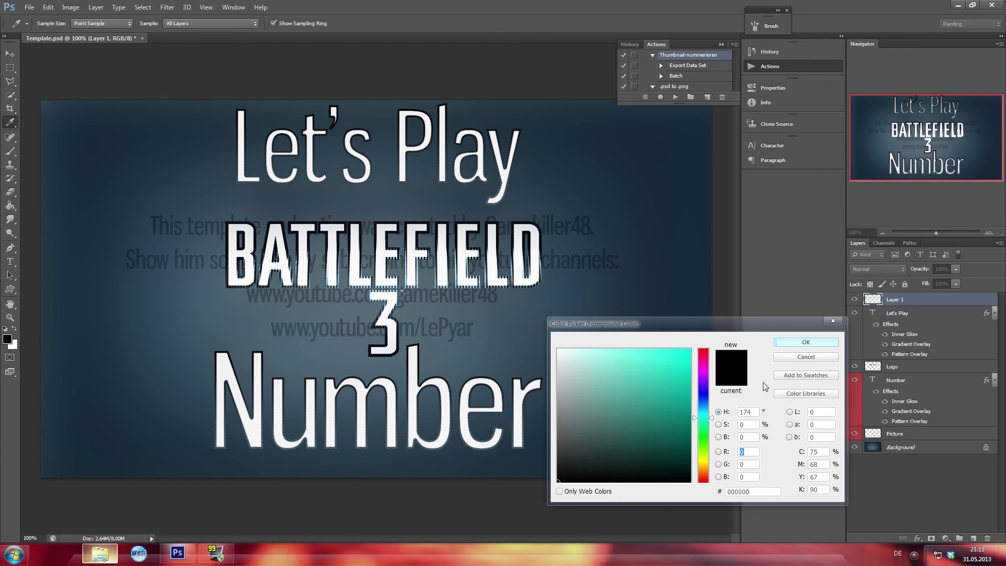
pyautogui.click(618, 354)
pyautogui.press('Return')
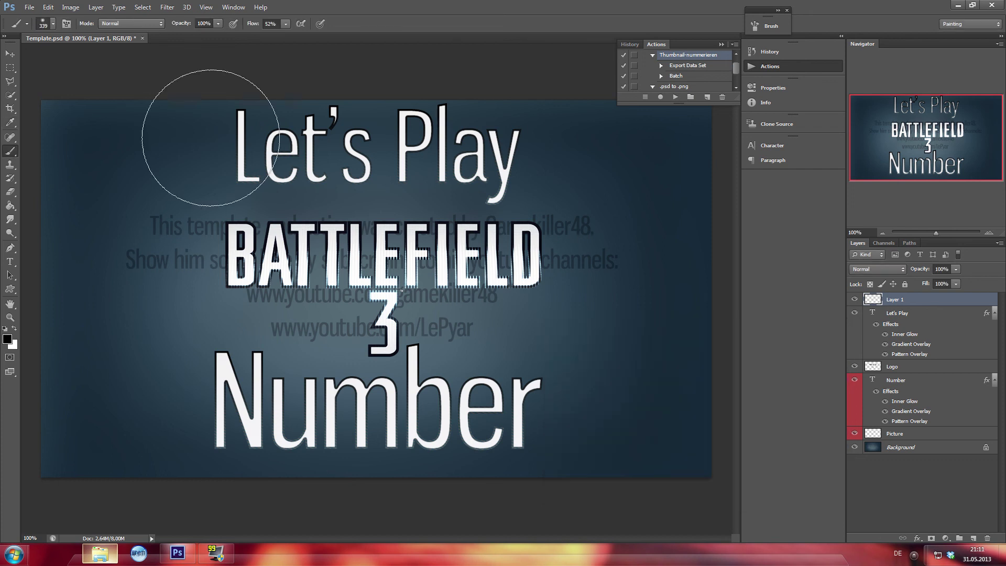
pyautogui.click(26, 7)
# Open the screenshot pic (6).png from C:\Thumbnail-Folder\pictures.
pyautogui.click(39, 28)
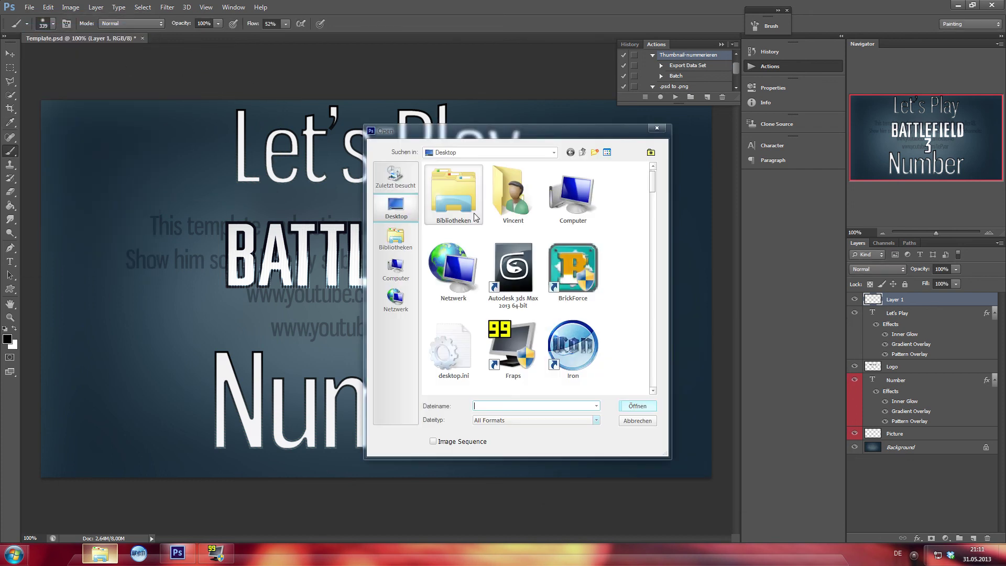
pyautogui.click(395, 272)
pyautogui.doubleClick(501, 220)
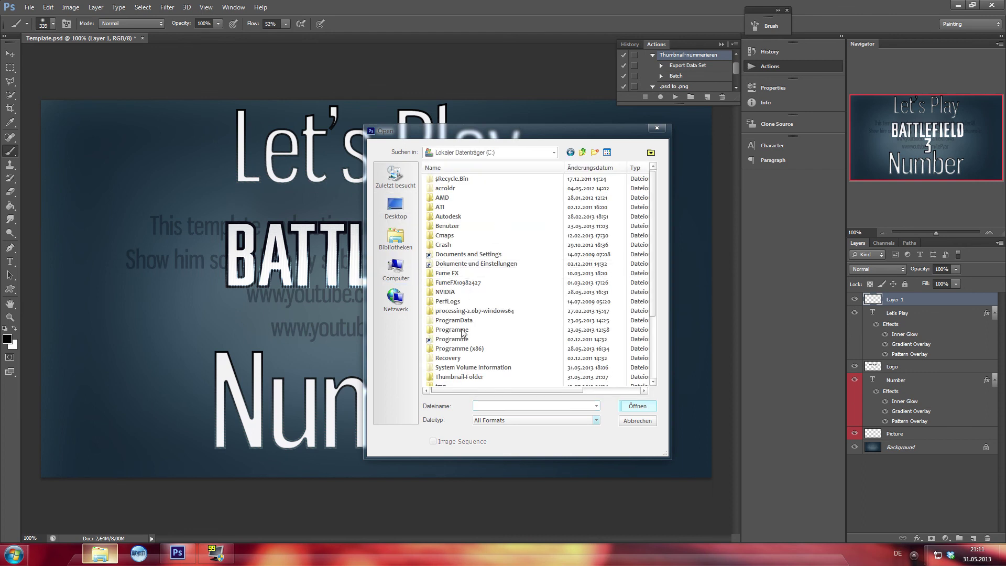
pyautogui.doubleClick(449, 380)
pyautogui.doubleClick(453, 196)
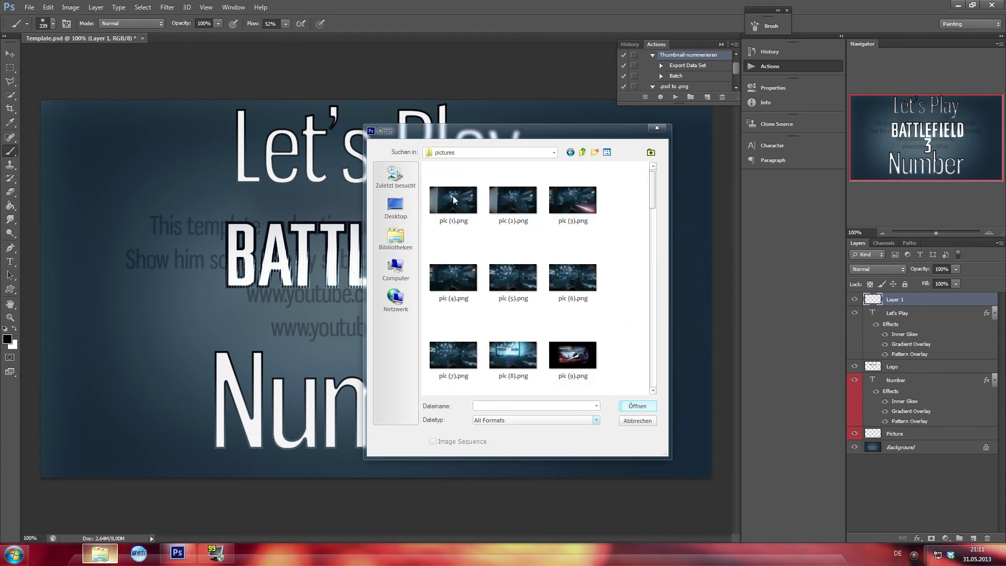
pyautogui.doubleClick(573, 273)
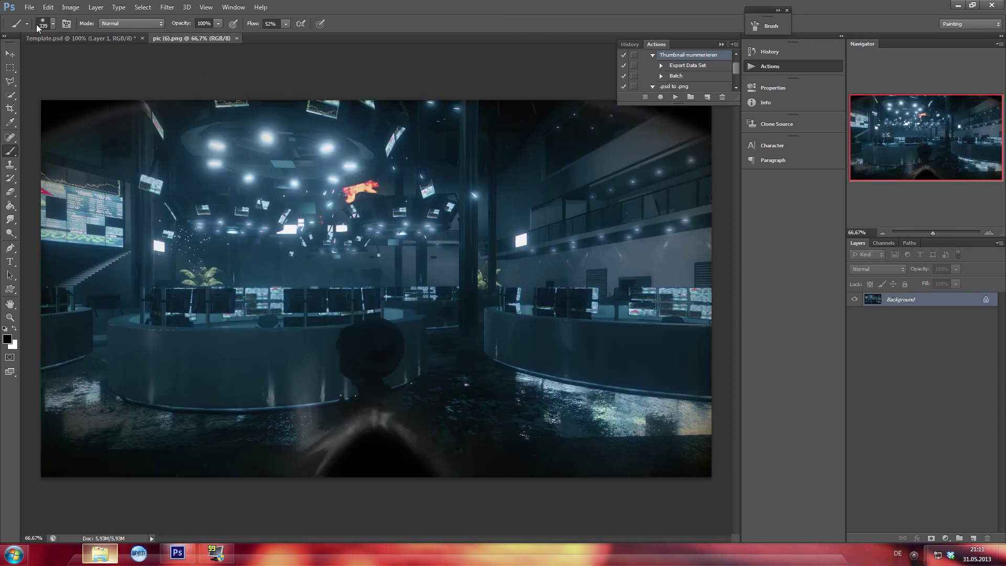
pyautogui.click(11, 53)
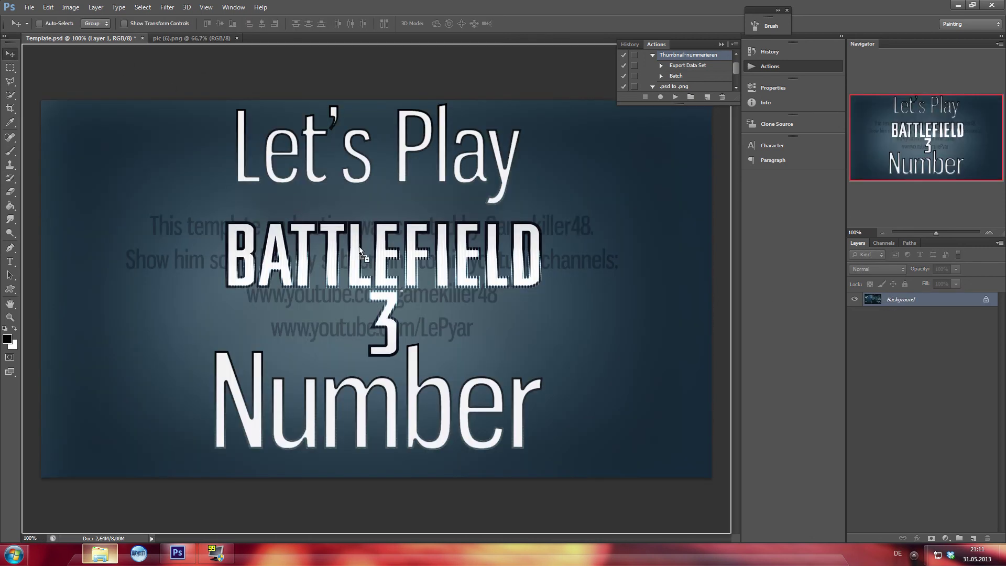
# Drag the pic (6) screenshot into Template.psd as Layer 2 and start Free Transform.
pyautogui.moveTo(41, 39); pyautogui.dragTo(367, 235)
pyautogui.click(930, 232)
pyautogui.moveTo(931, 234); pyautogui.dragTo(928, 234)
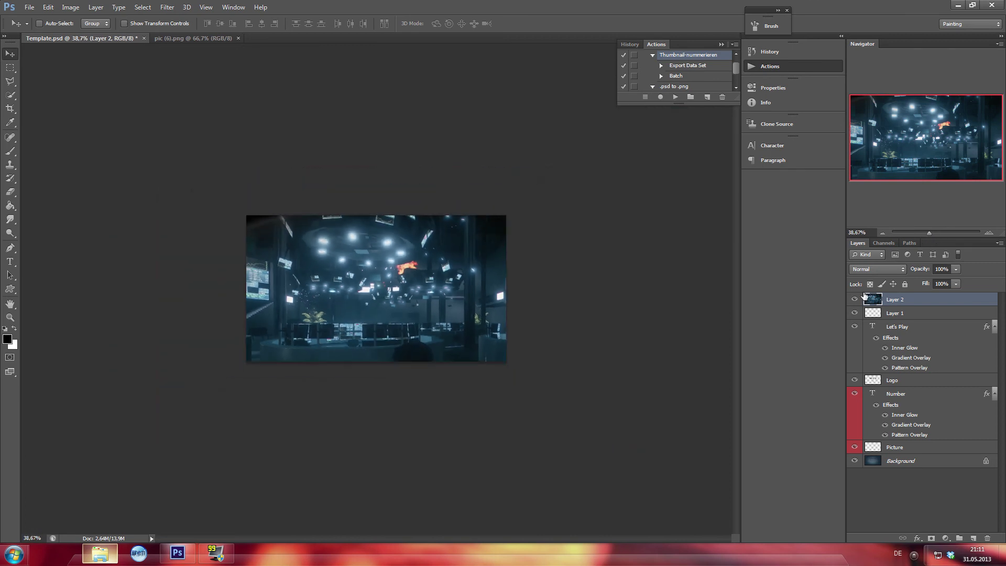
pyautogui.hotkey('ctrl', 't')
# Scale the screenshot to about 67% and stretch it to fill the canvas, then commit.
pyautogui.moveTo(498, 297)
pyautogui.mouseDown()
pyautogui.moveTo(463, 259)
pyautogui.moveTo(455, 264)
pyautogui.mouseUp()
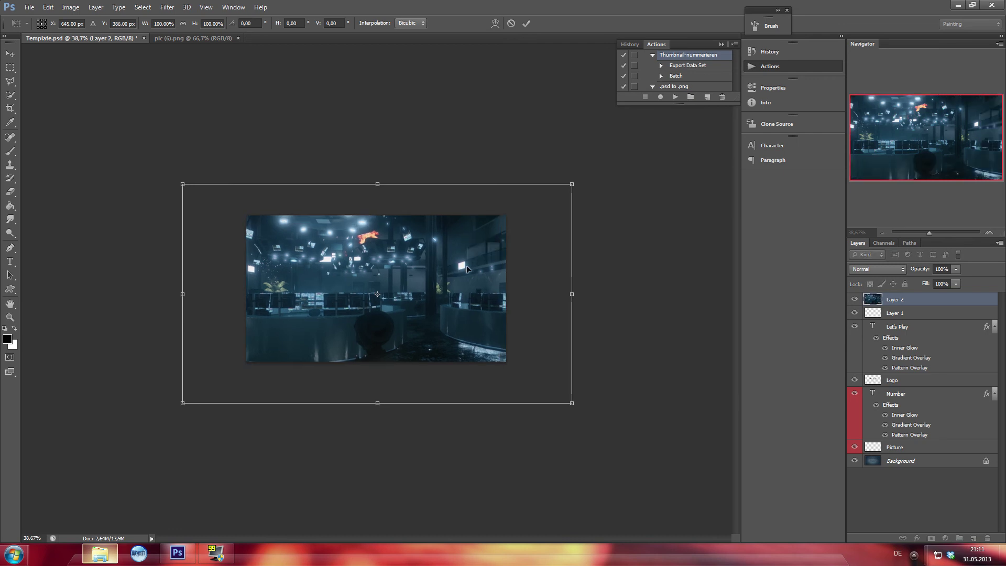
pyautogui.moveTo(929, 232); pyautogui.dragTo(932, 232)
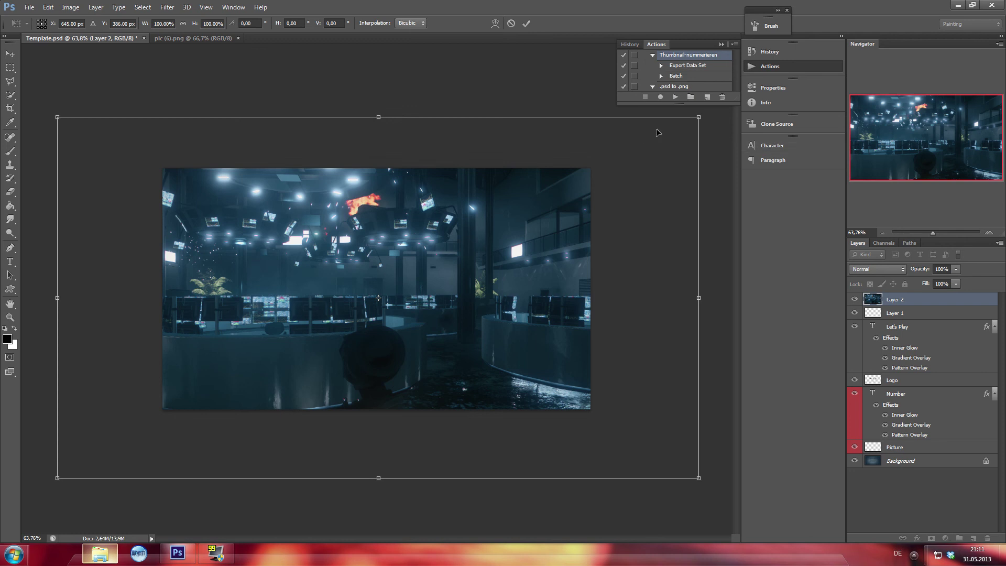
pyautogui.moveTo(691, 124); pyautogui.dragTo(557, 195)
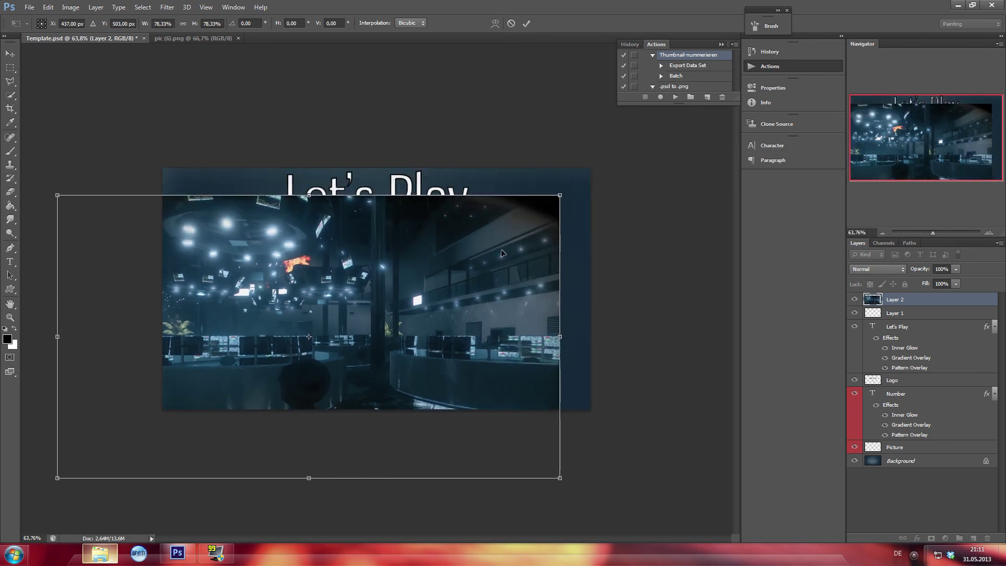
pyautogui.moveTo(497, 241); pyautogui.dragTo(530, 192)
pyautogui.moveTo(87, 147); pyautogui.dragTo(172, 168)
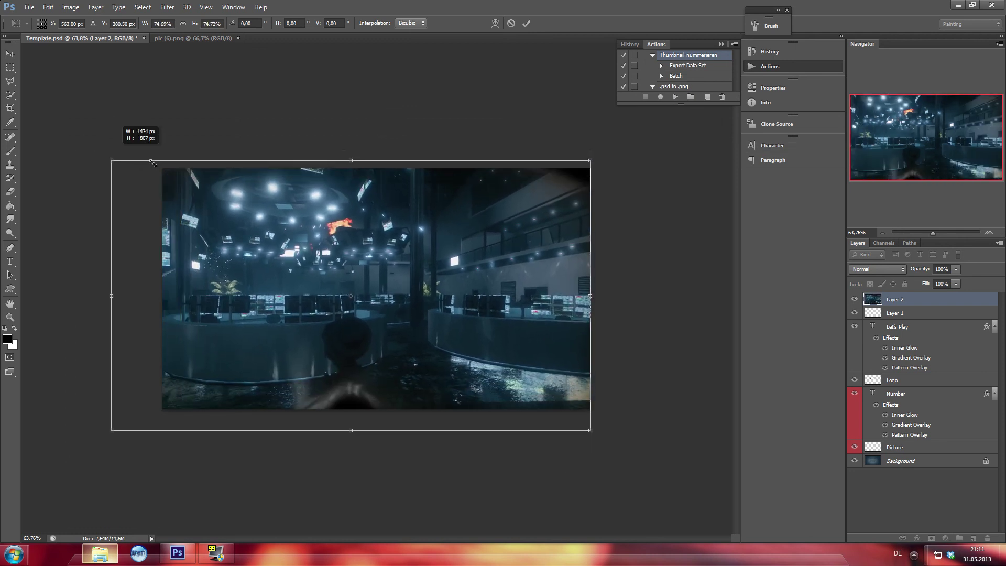
pyautogui.moveTo(207, 260); pyautogui.dragTo(208, 230)
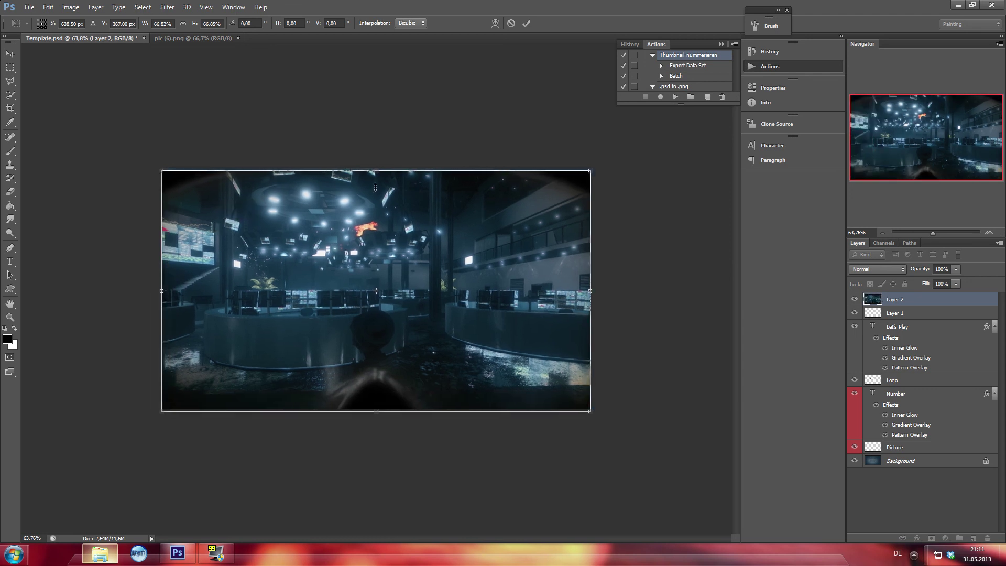
pyautogui.moveTo(375, 171); pyautogui.dragTo(375, 288)
pyautogui.moveTo(404, 330); pyautogui.dragTo(404, 275)
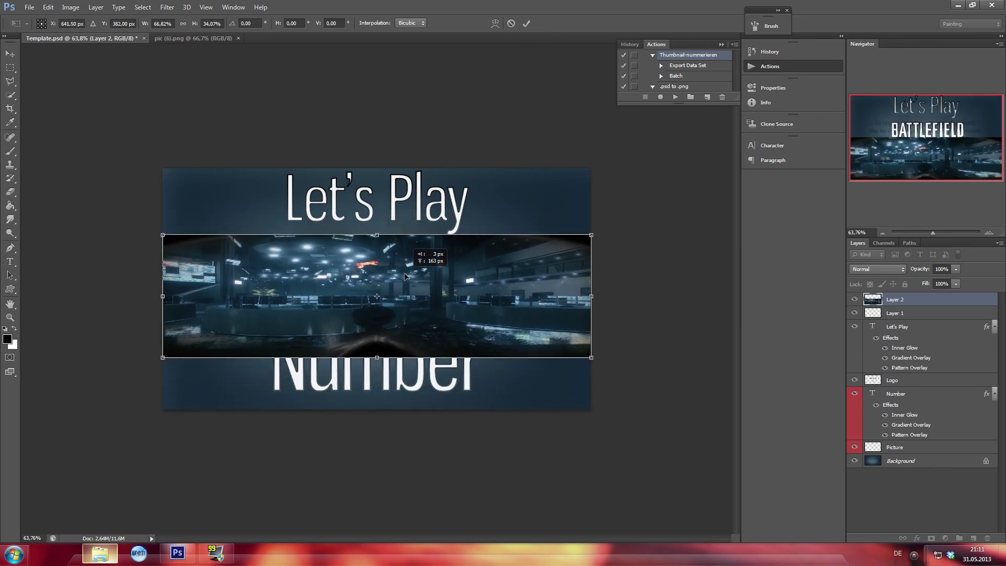
pyautogui.moveTo(377, 235)
pyautogui.mouseDown()
pyautogui.moveTo(378, 151)
pyautogui.moveTo(378, 177)
pyautogui.mouseUp()
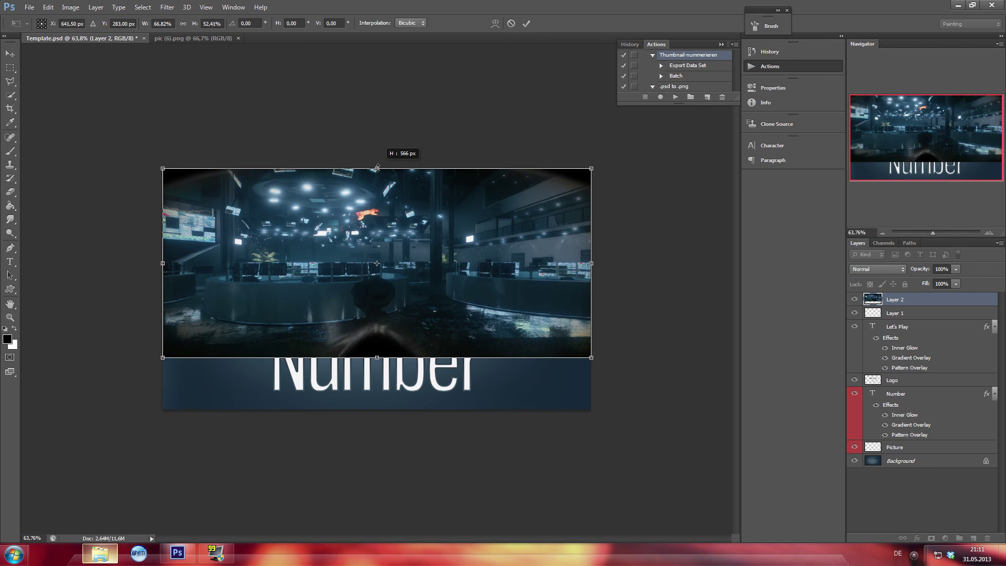
pyautogui.moveTo(379, 356); pyautogui.dragTo(379, 408)
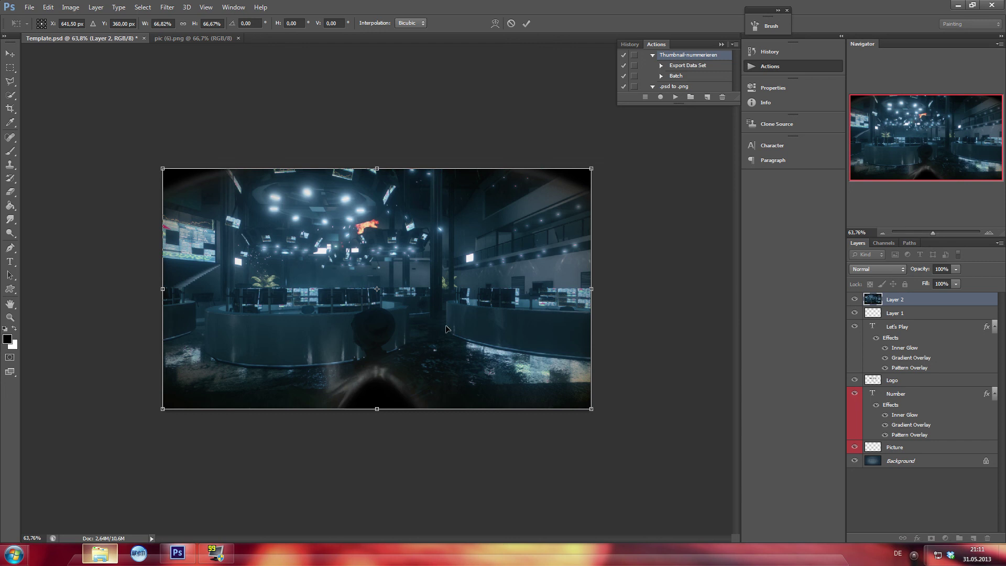
pyautogui.press('Return')
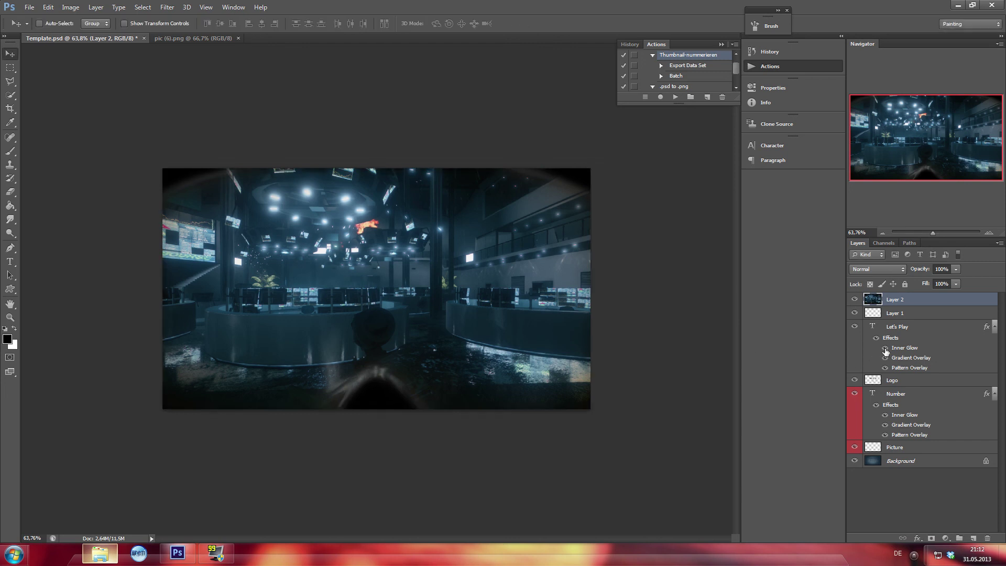
# Move Layer 2 below Picture, just above Background, and reselect Layer 1.
pyautogui.moveTo(910, 303); pyautogui.dragTo(932, 454)
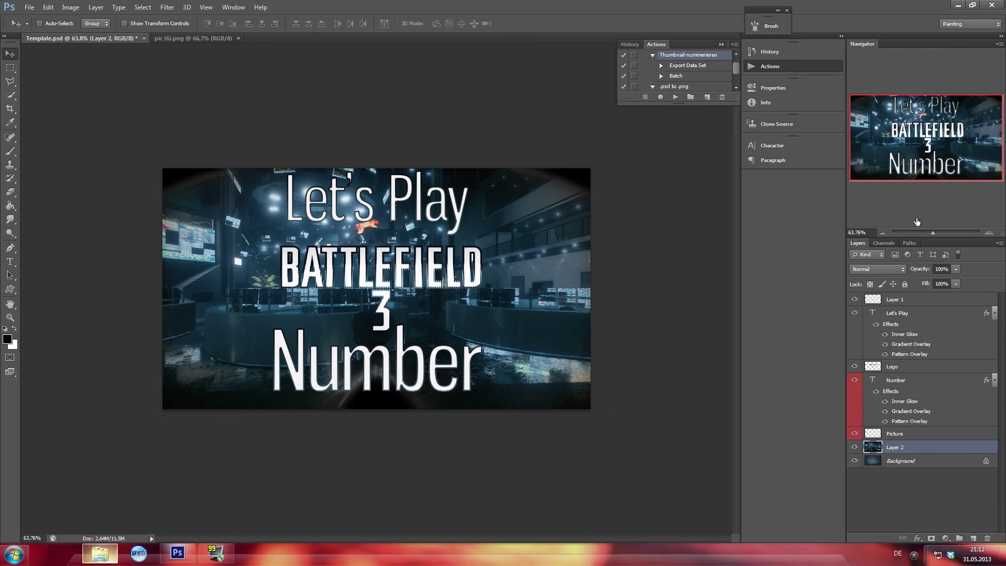
pyautogui.moveTo(934, 235); pyautogui.dragTo(937, 235)
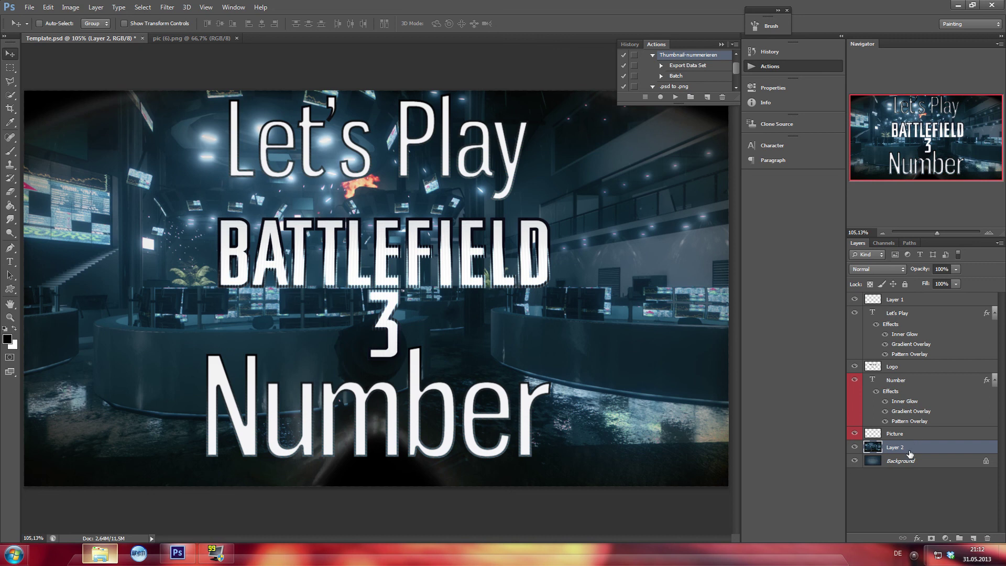
pyautogui.moveTo(905, 452); pyautogui.dragTo(904, 428)
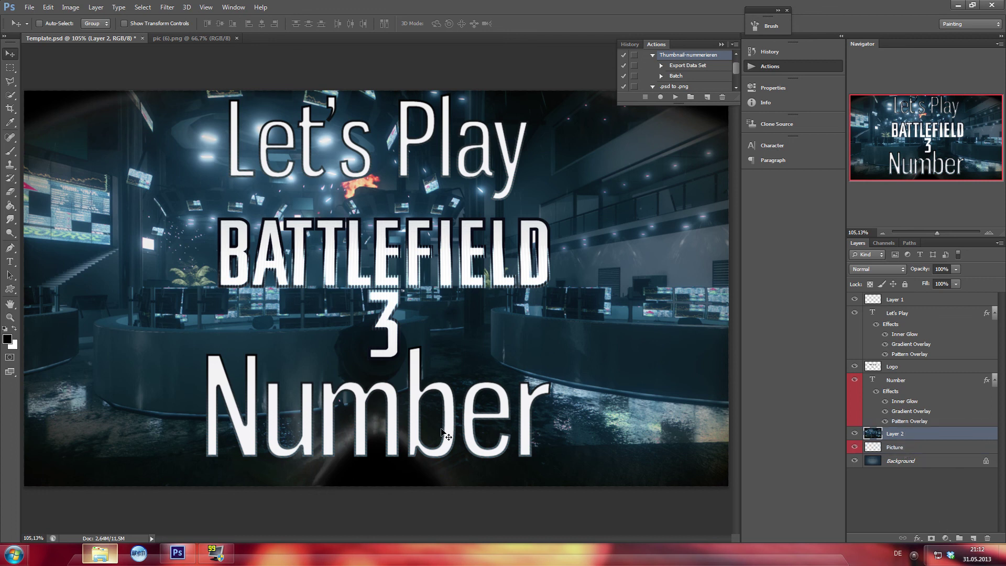
pyautogui.moveTo(896, 438); pyautogui.dragTo(897, 455)
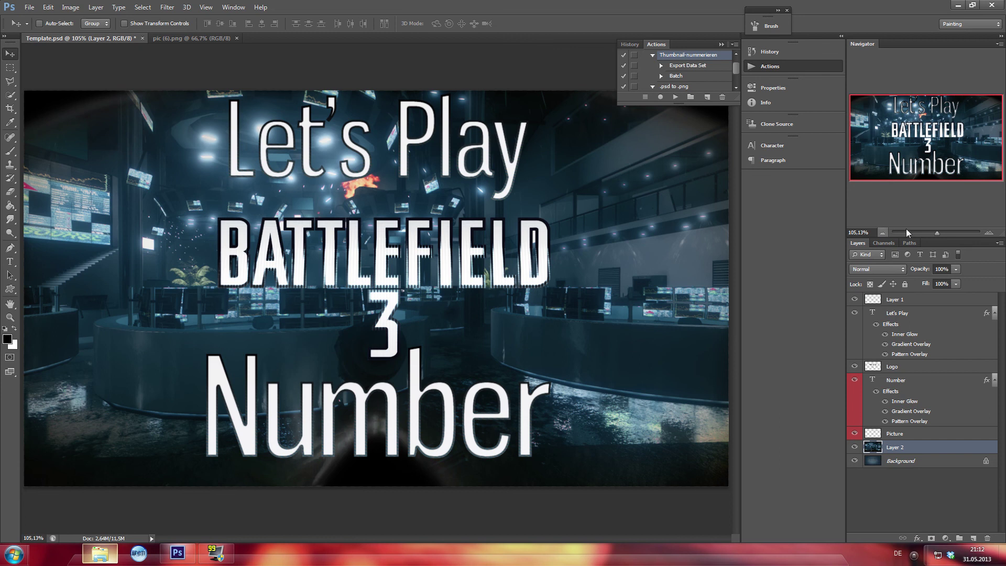
pyautogui.click(894, 300)
pyautogui.moveTo(933, 231); pyautogui.dragTo(936, 233)
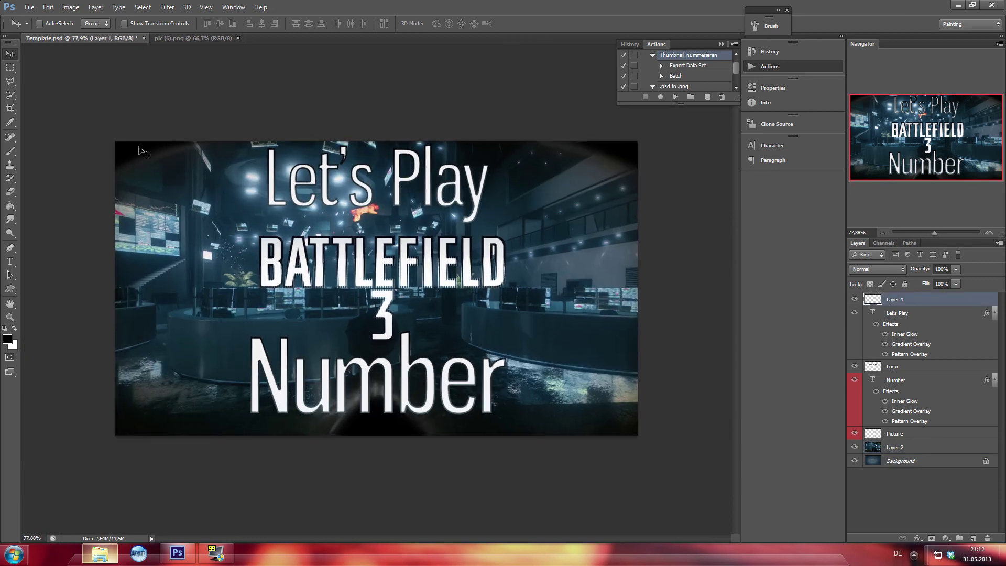
pyautogui.click(10, 151)
# Set the foreground to light blue and the brush to soft 0% hardness.
pyautogui.click(8, 340)
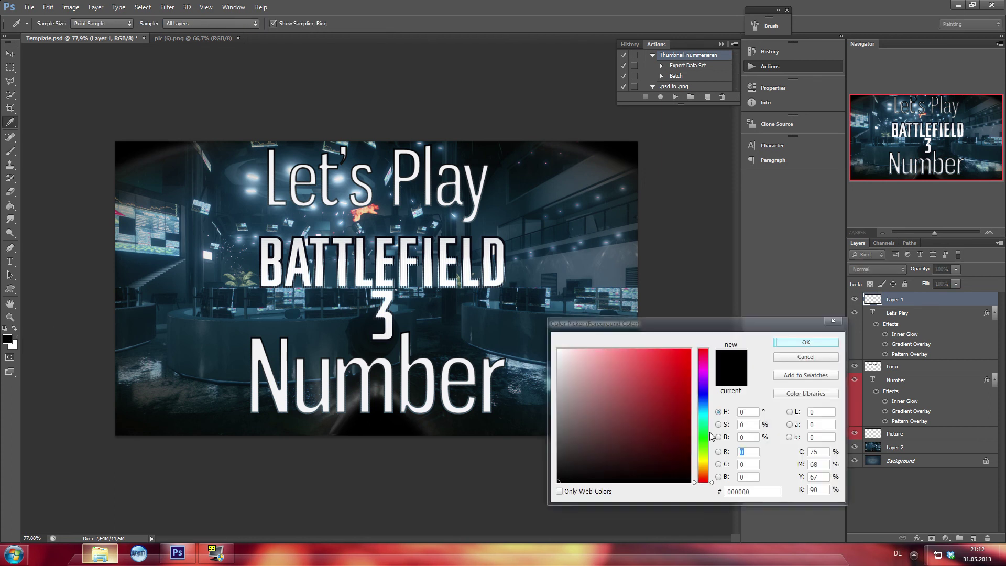
pyautogui.click(703, 412)
pyautogui.click(624, 362)
pyautogui.click(807, 342)
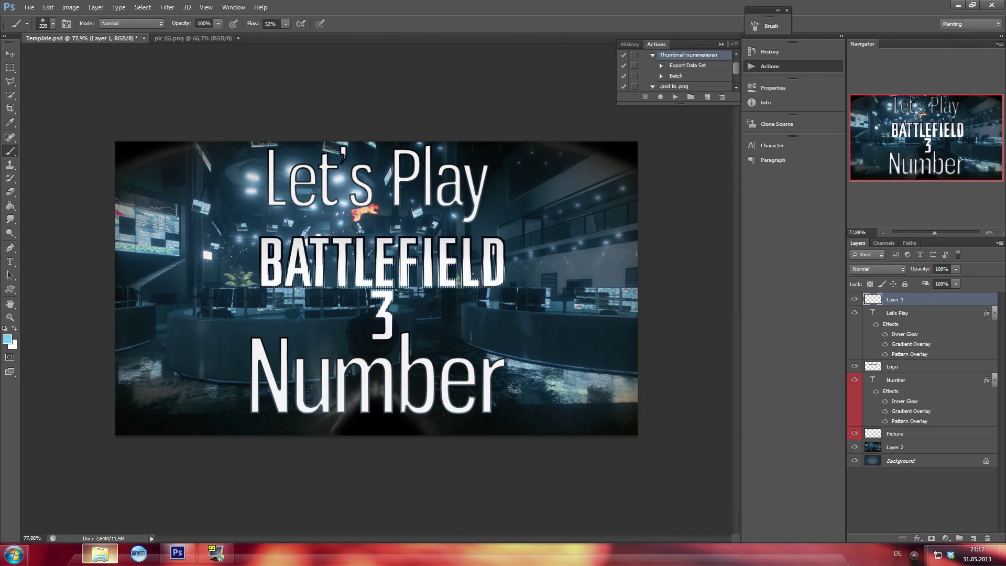
pyautogui.rightClick(289, 197)
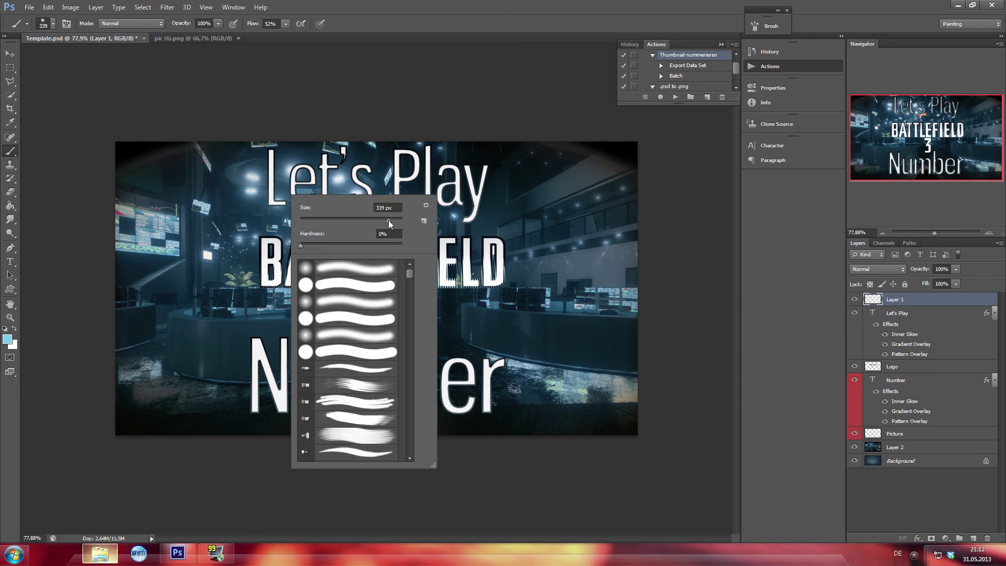
# Paint soft light-blue dabs over the upper and left areas of the picture.
pyautogui.click(269, 169)
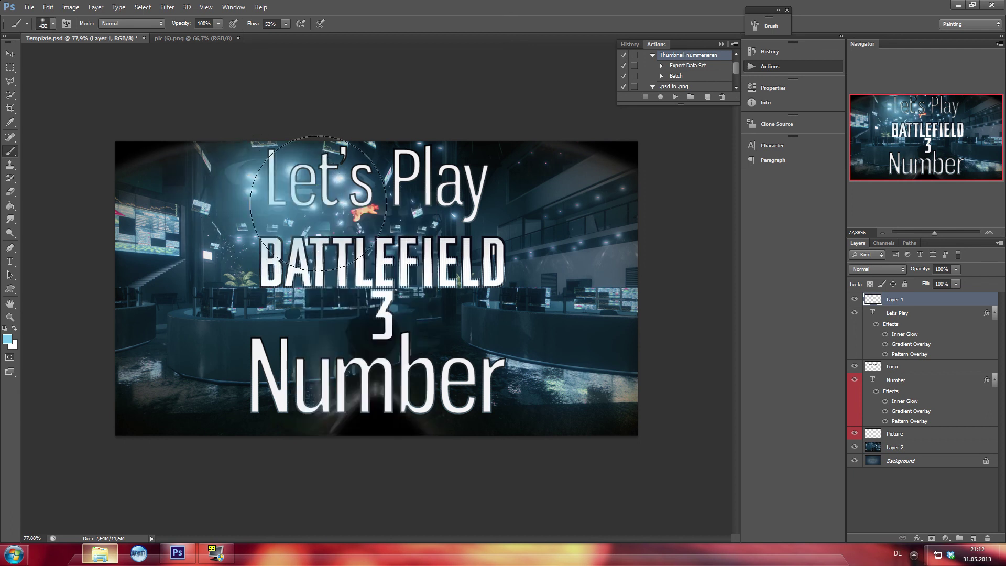
pyautogui.click(360, 209)
pyautogui.click(194, 265)
pyautogui.click(192, 173)
pyautogui.click(412, 171)
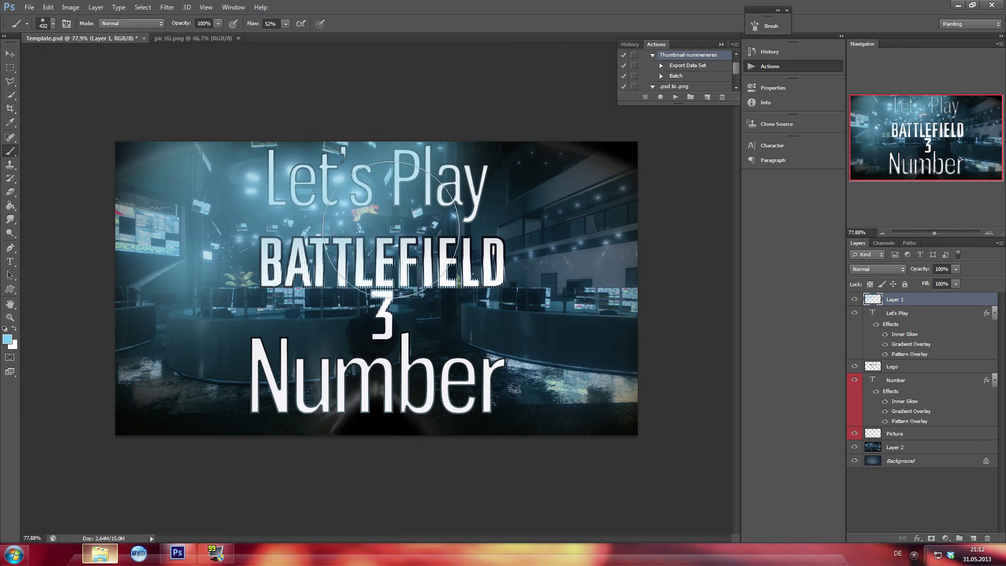
pyautogui.click(256, 328)
# Set Layer 1's blend mode to Soft Light and add a Curves adjustment layer.
pyautogui.click(866, 270)
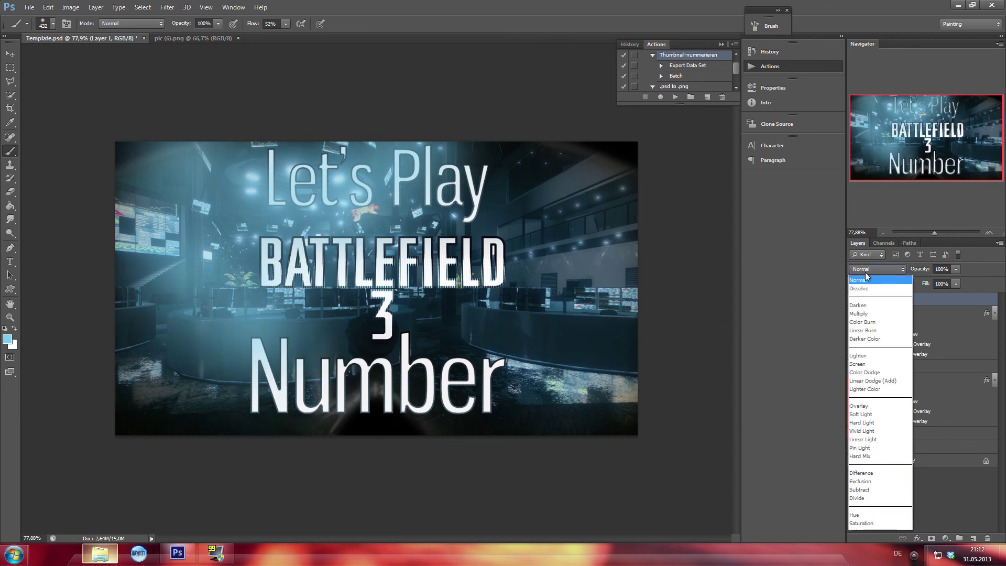
pyautogui.click(866, 414)
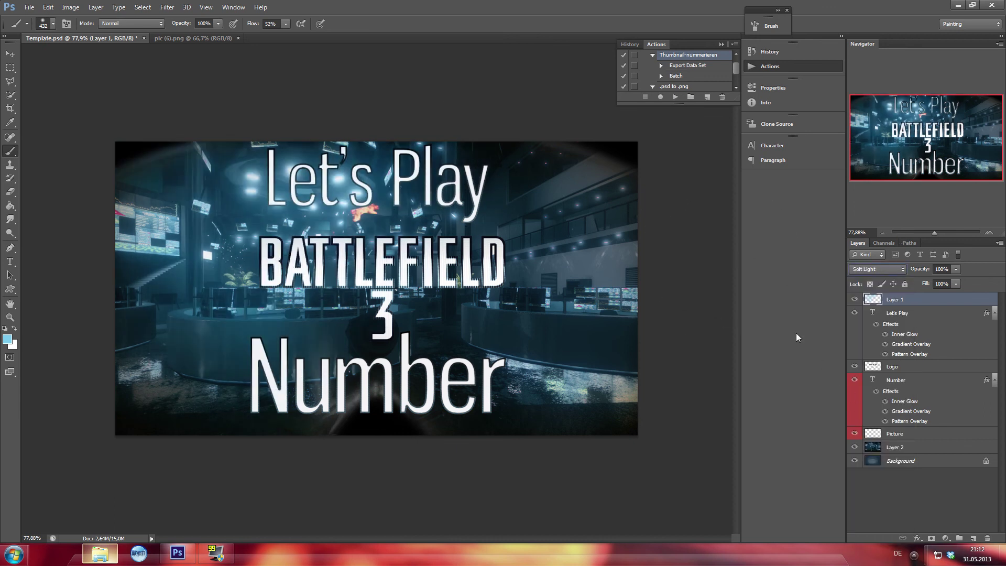
pyautogui.click(855, 300)
pyautogui.click(946, 538)
pyautogui.click(933, 373)
# In Curves 1, raise the Red curve and lower the Blue and Green curves.
pyautogui.click(672, 126)
pyautogui.click(662, 149)
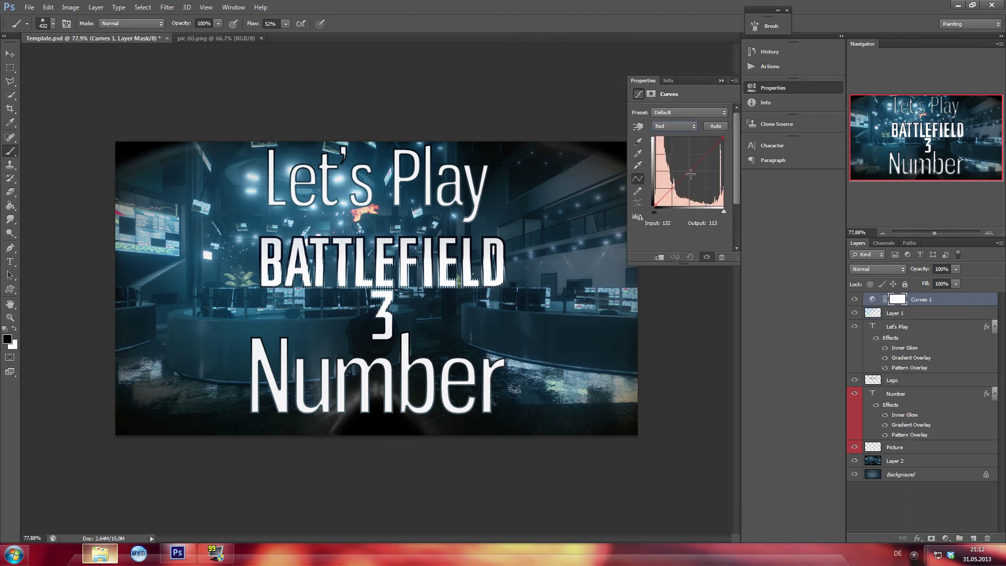
pyautogui.moveTo(690, 174); pyautogui.dragTo(678, 151)
pyautogui.click(673, 126)
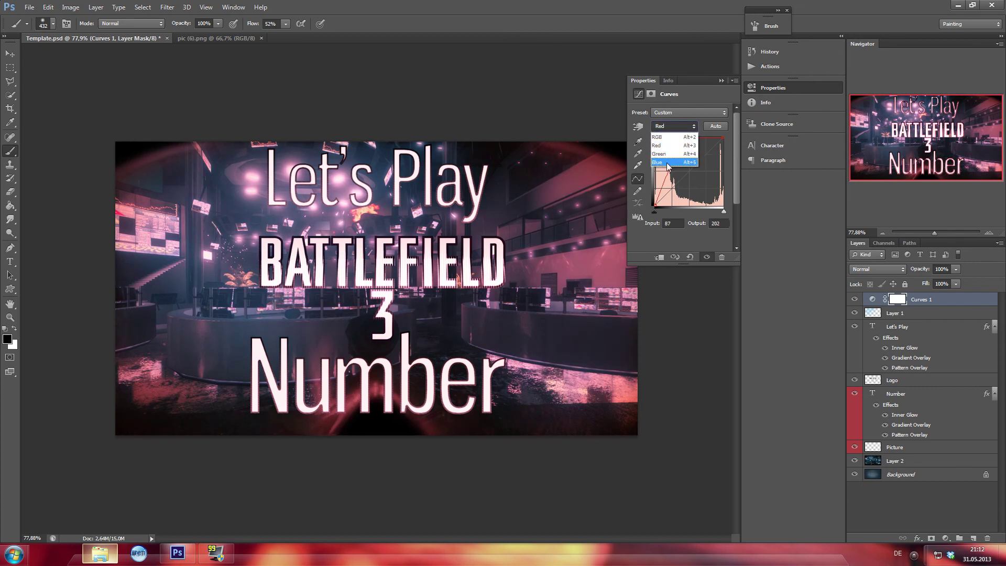
pyautogui.click(667, 163)
pyautogui.moveTo(687, 168); pyautogui.dragTo(699, 179)
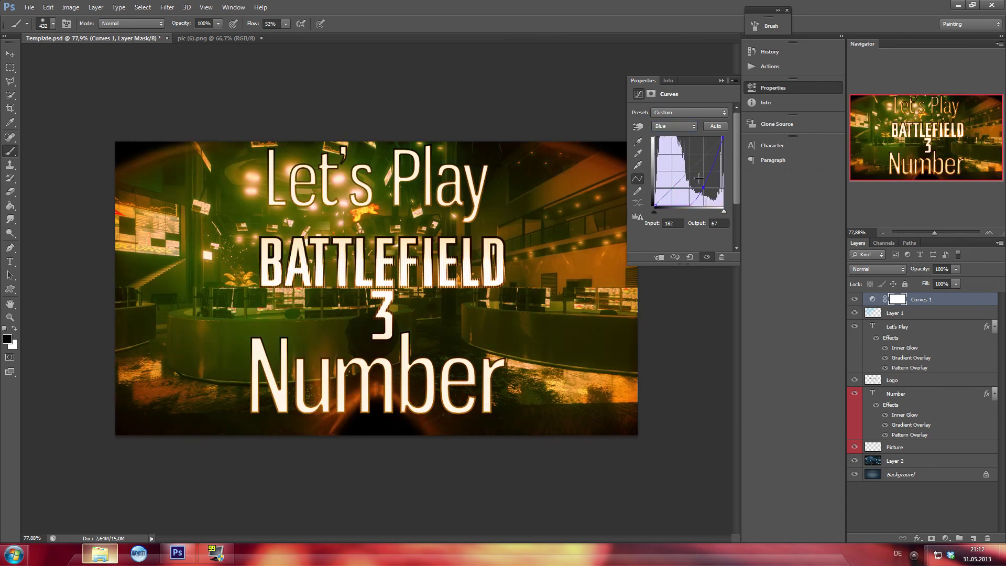
pyautogui.click(675, 126)
pyautogui.click(678, 166)
pyautogui.moveTo(678, 166); pyautogui.dragTo(691, 179)
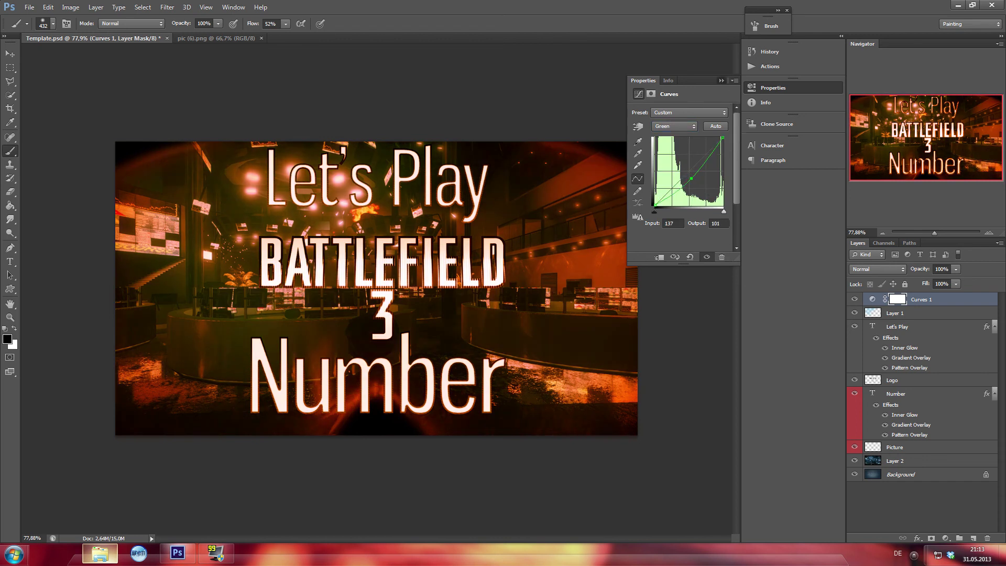
pyautogui.click(721, 83)
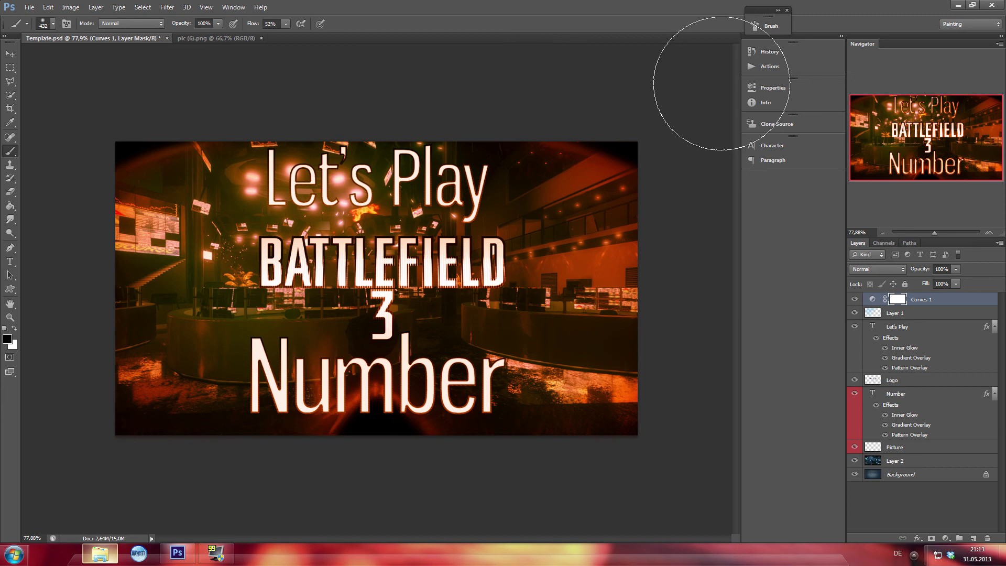
pyautogui.click(855, 299)
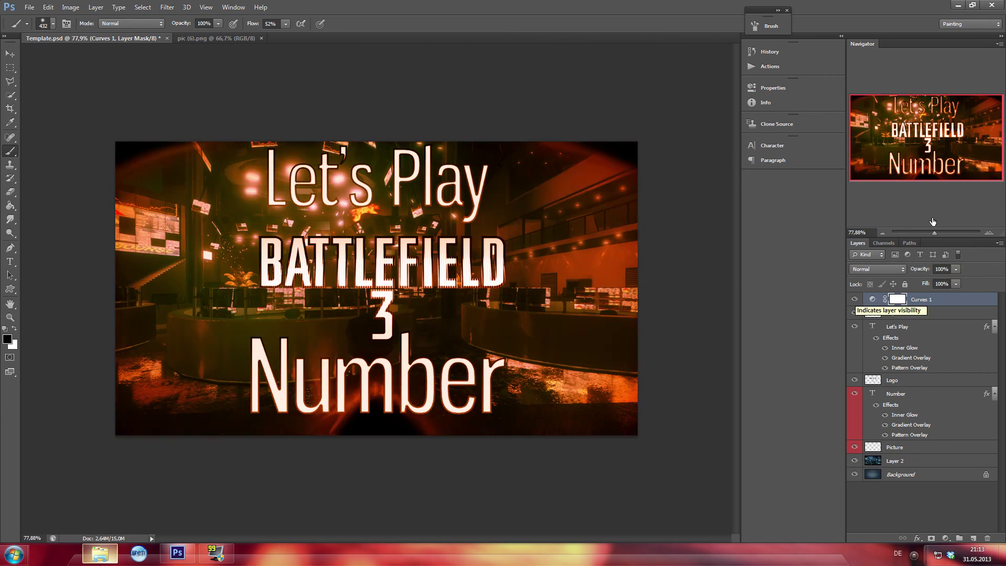
pyautogui.moveTo(934, 233); pyautogui.dragTo(938, 234)
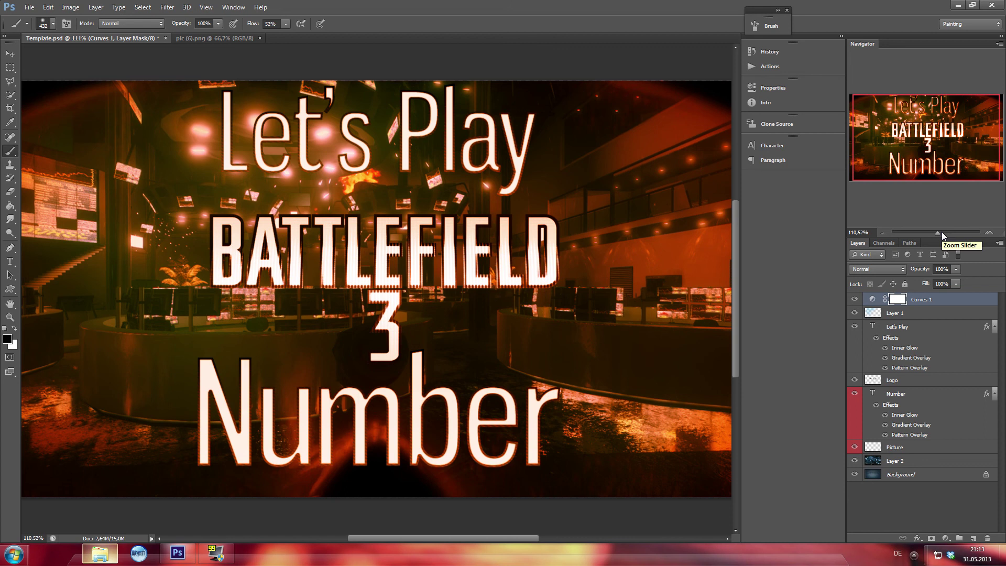
# Change Layer 1's blend mode from Soft Light to Screen to brighten the glow.
pyautogui.click(855, 312)
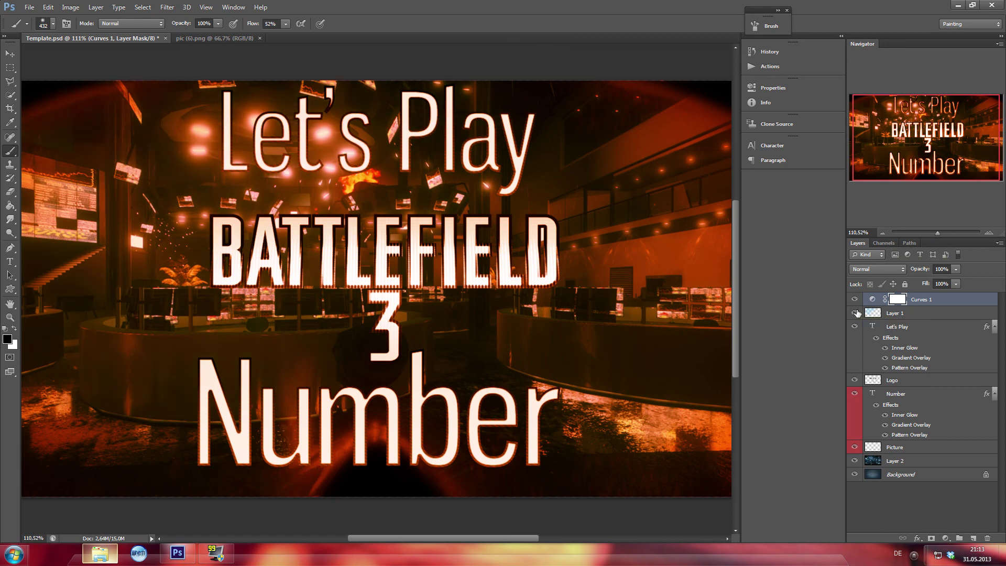
pyautogui.click(883, 312)
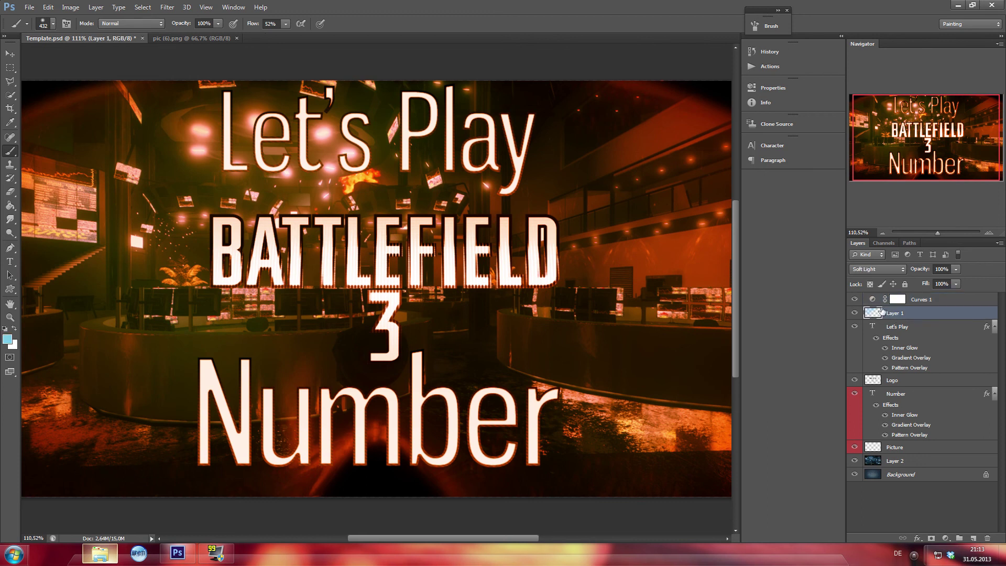
pyautogui.click(868, 269)
pyautogui.click(864, 362)
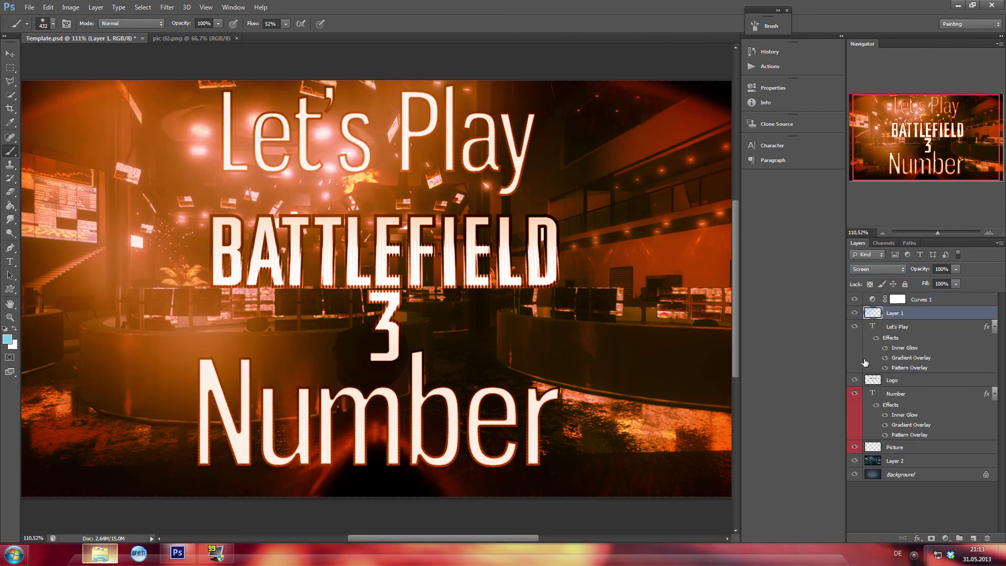
pyautogui.moveTo(937, 233); pyautogui.dragTo(936, 236)
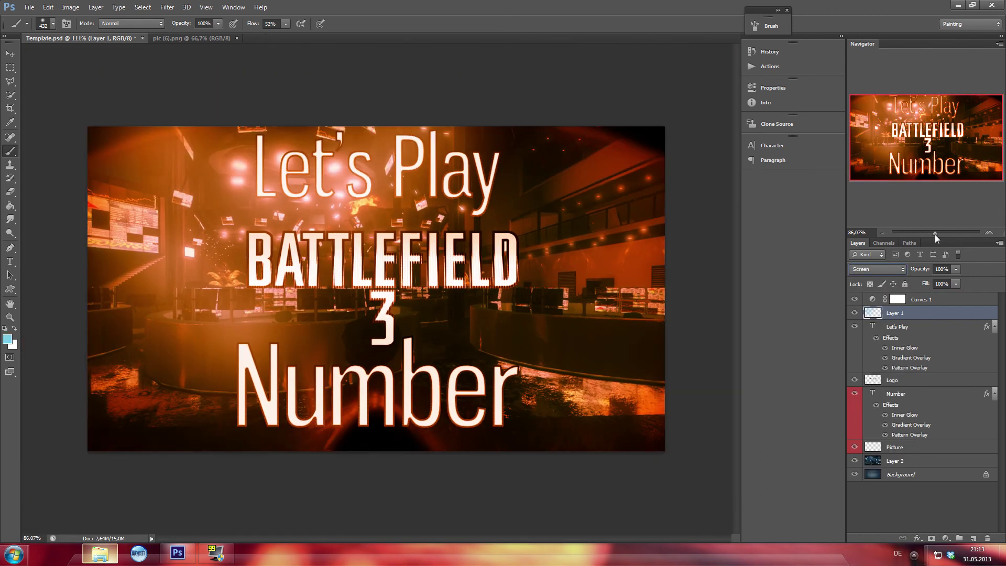